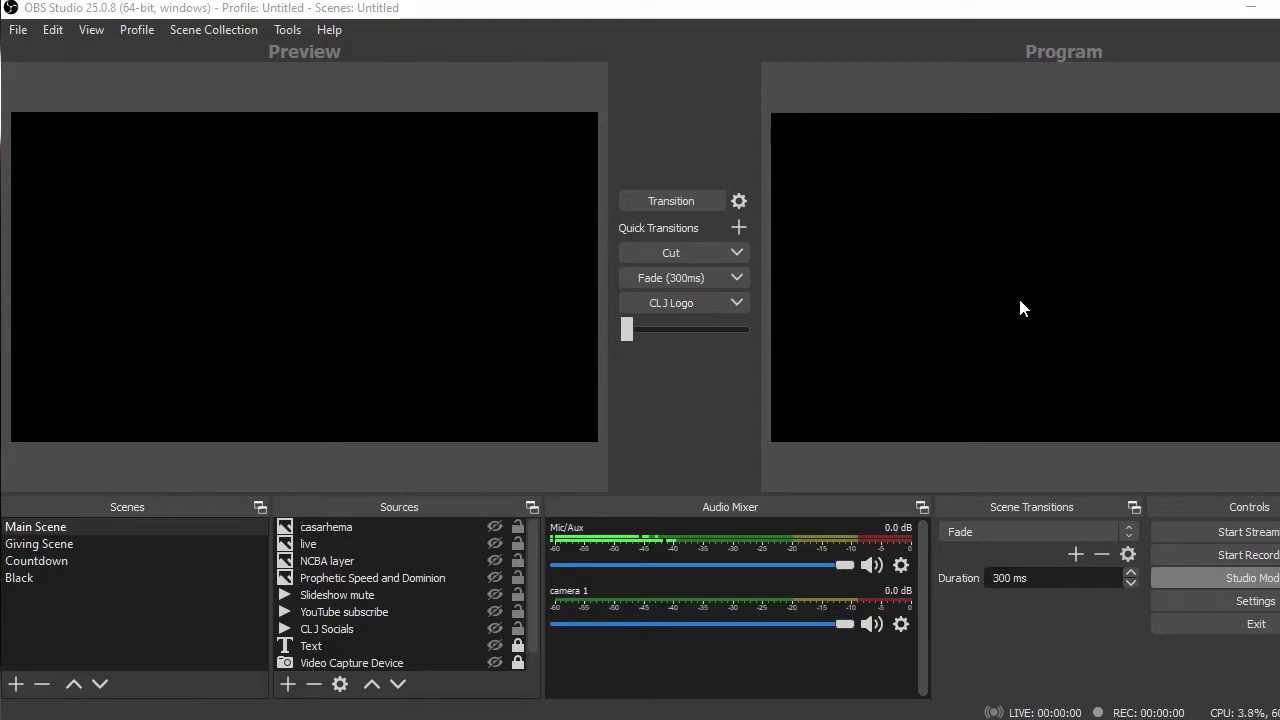
Toggle the side-by-side Preview/Program view off and back on, then run a transition.
click(1250, 578)
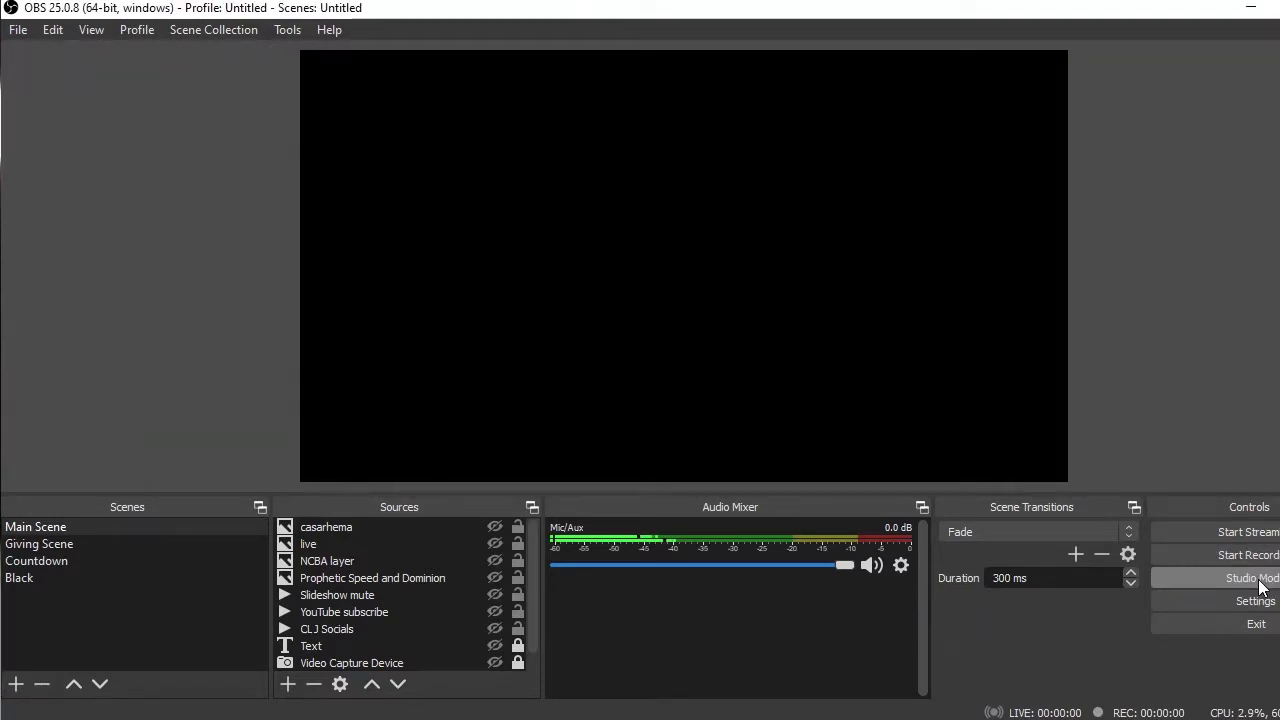
click(1258, 585)
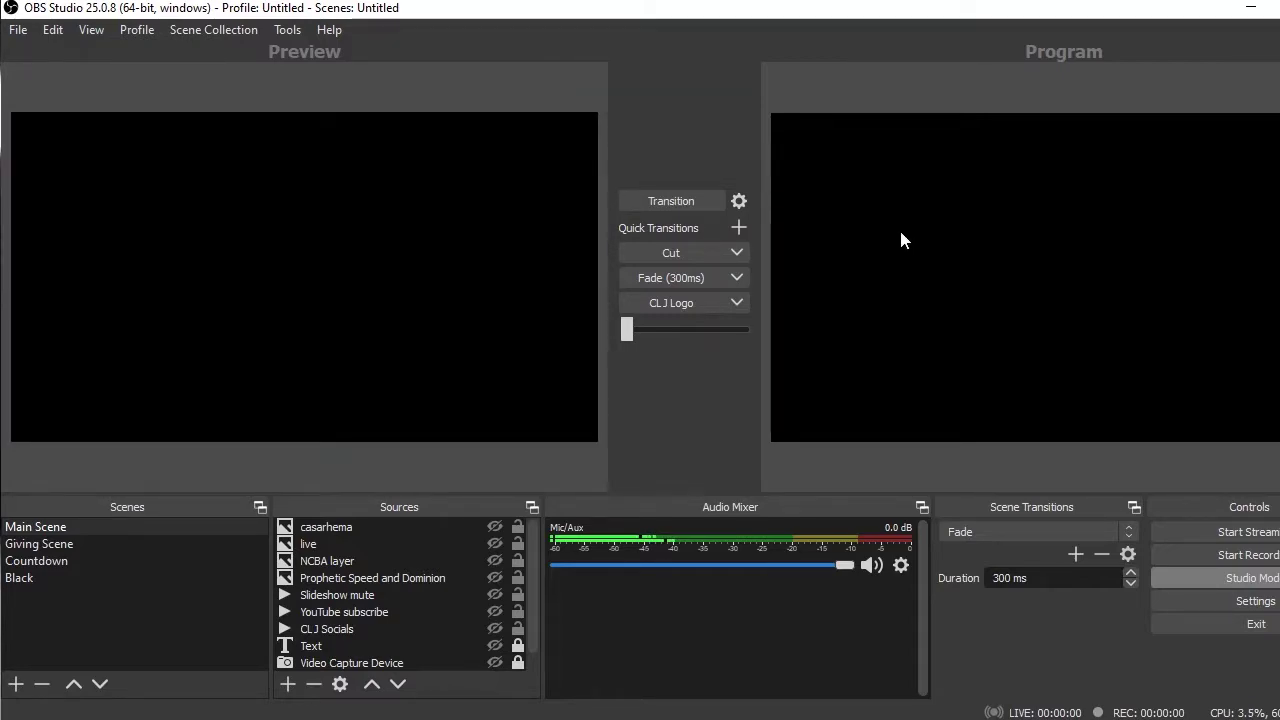
click(682, 204)
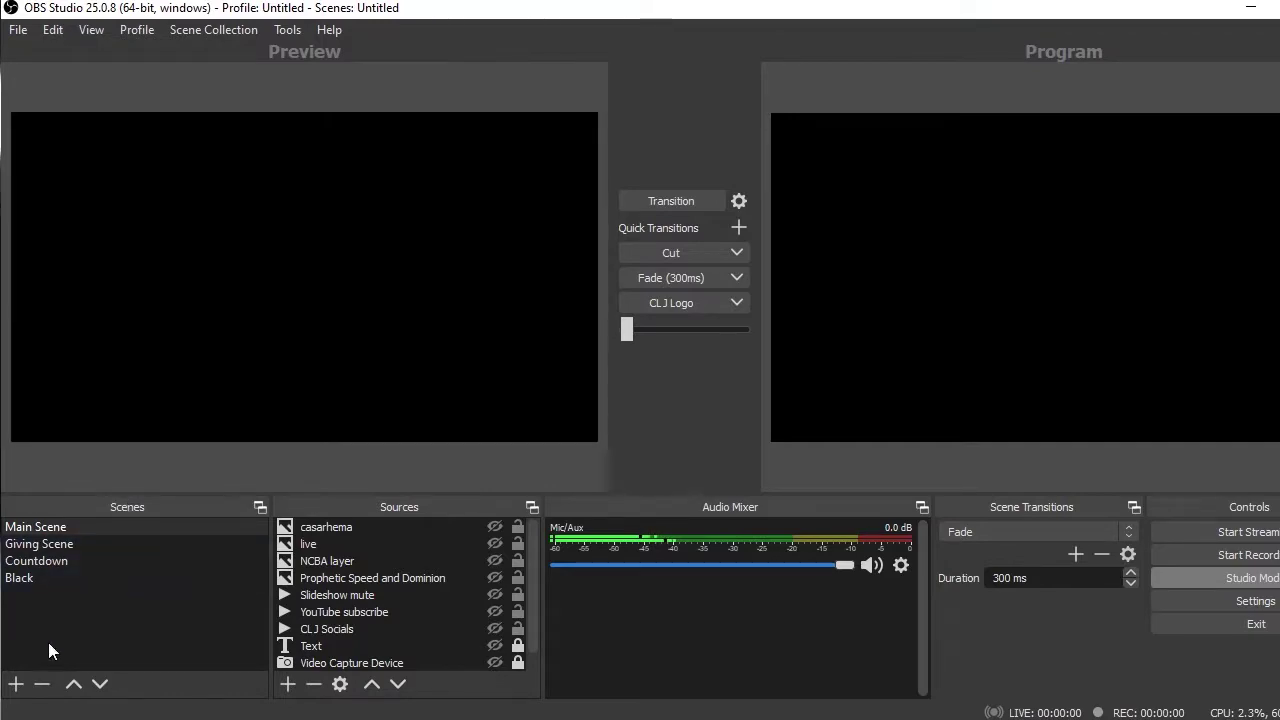
Create a new scene named 'test' and drag it to the top of the Scenes list.
click(16, 684)
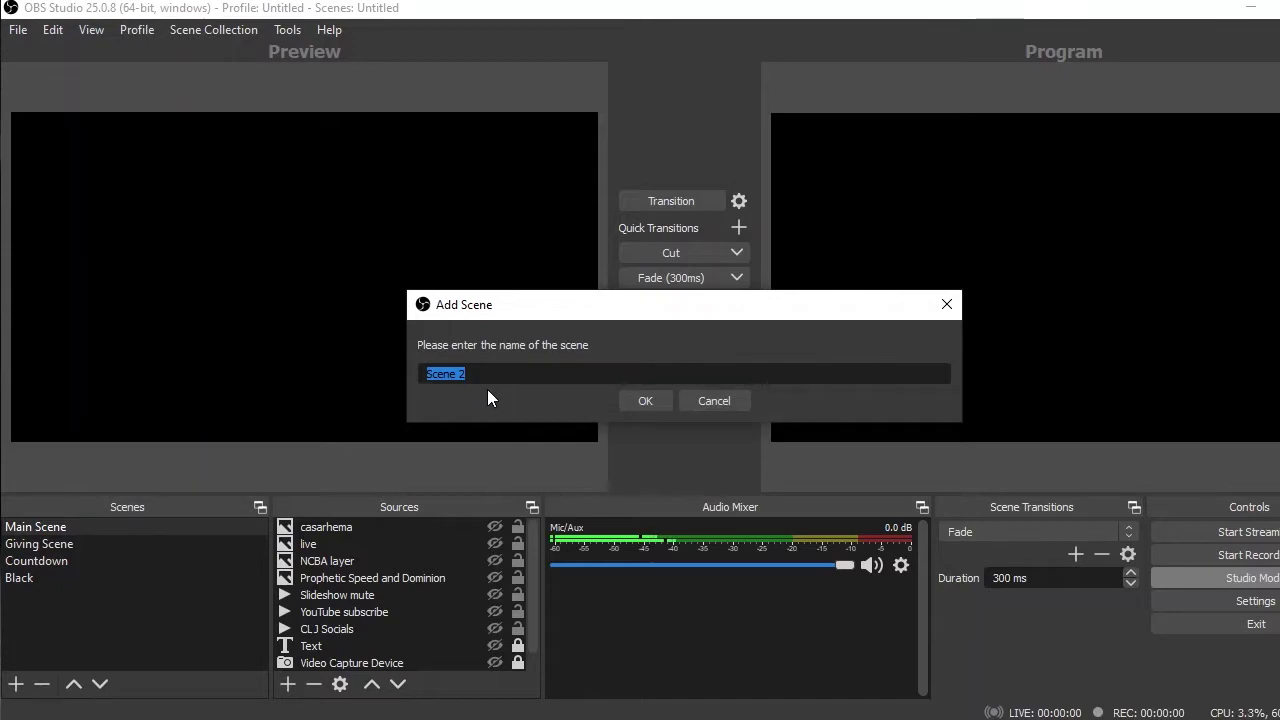
text(test)
click(660, 403)
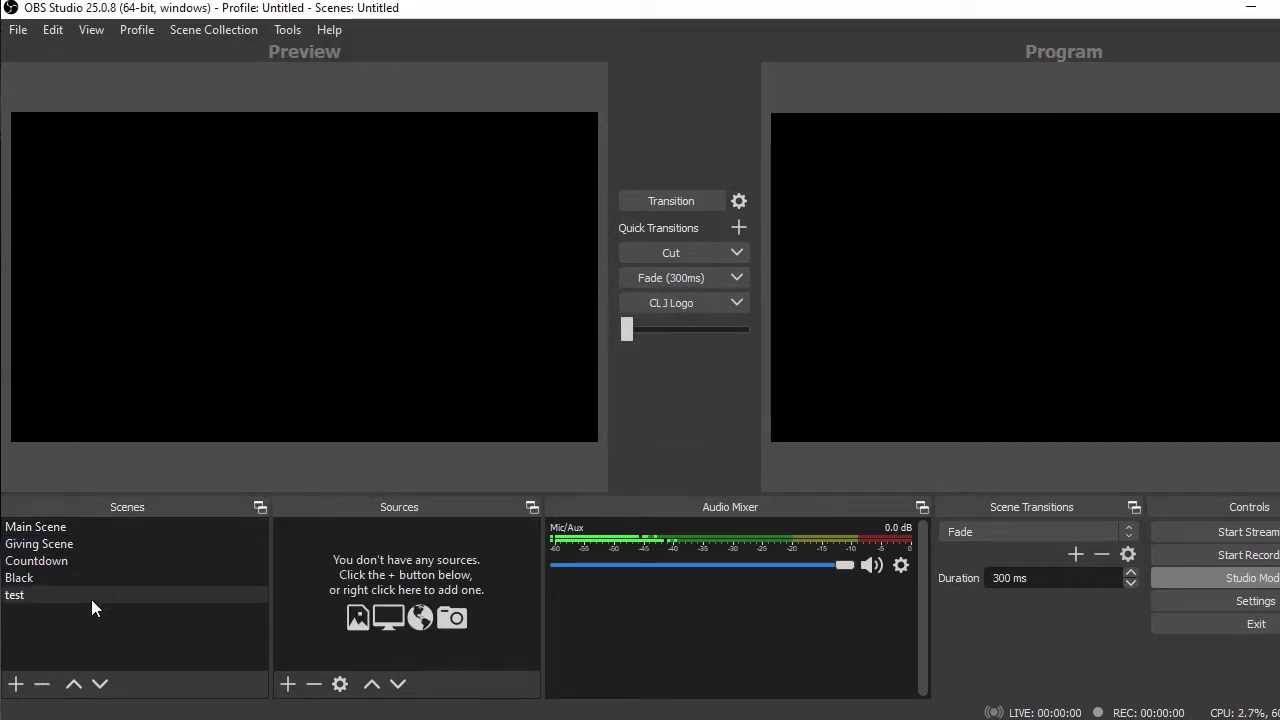
drag(88, 593, 80, 521)
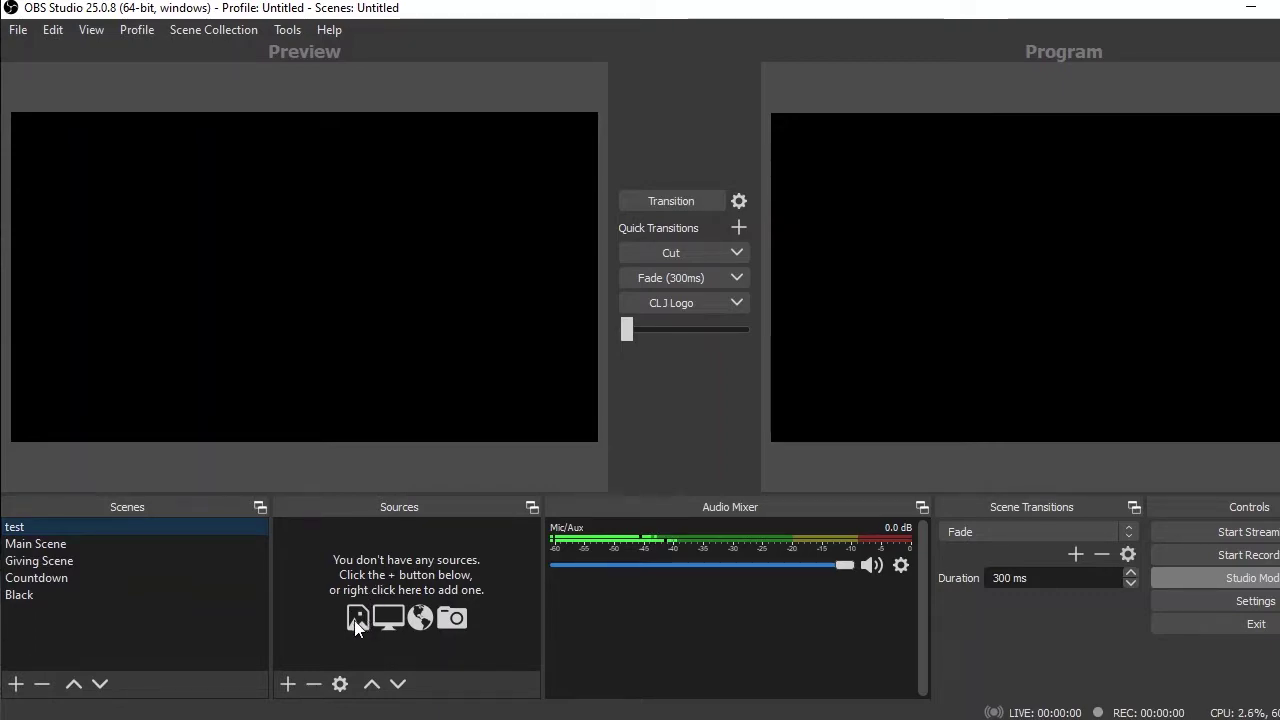
Add a Video Capture Device source named 'camera 1' using the AV TO USB2.0 device.
click(290, 688)
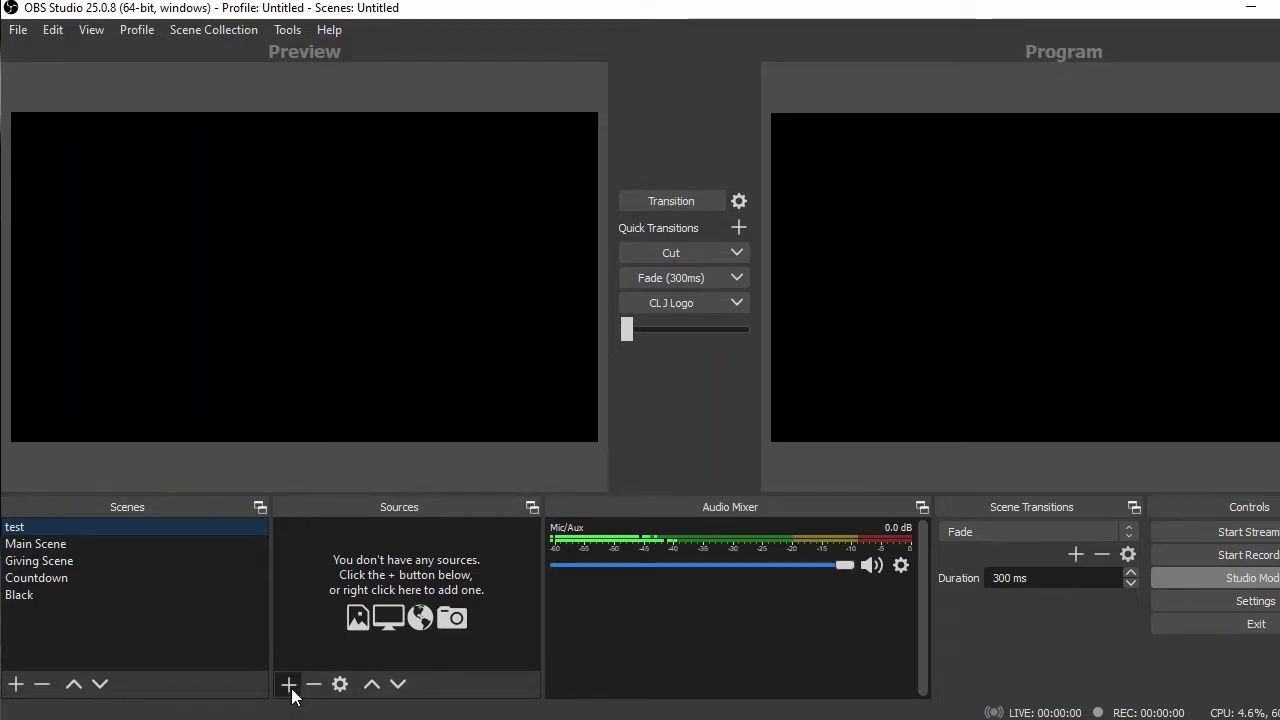
click(342, 592)
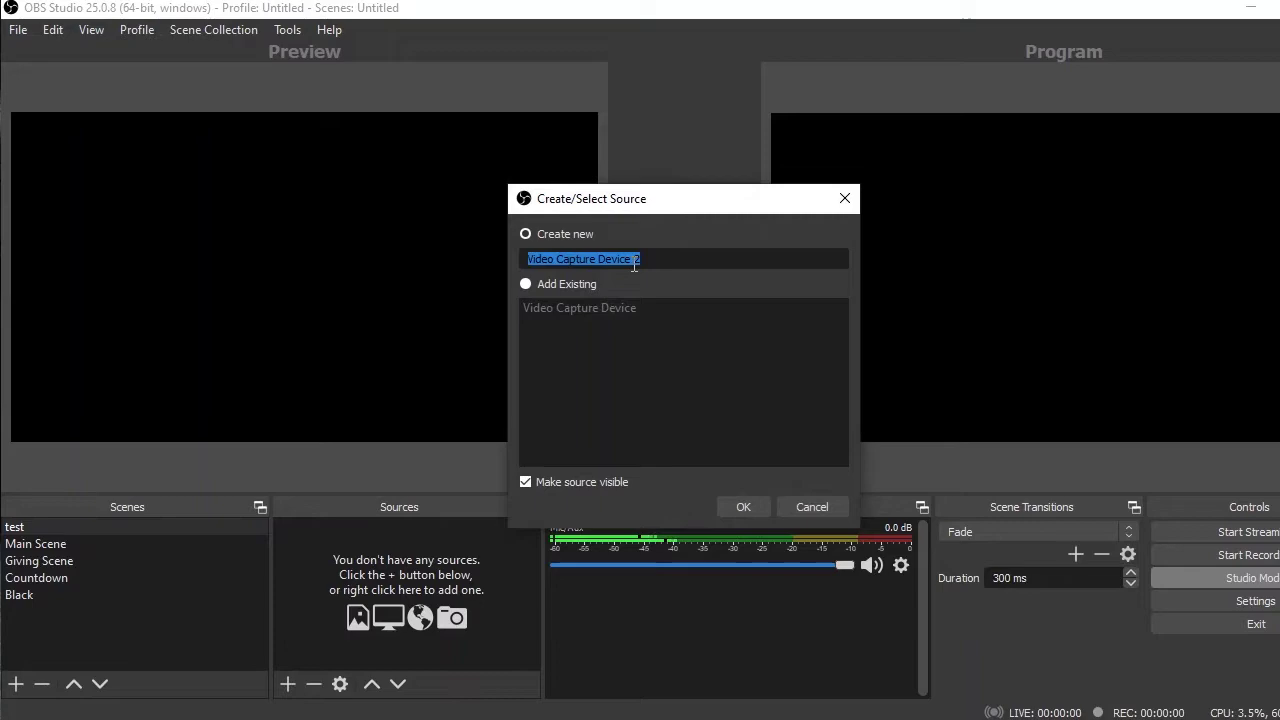
text(c)
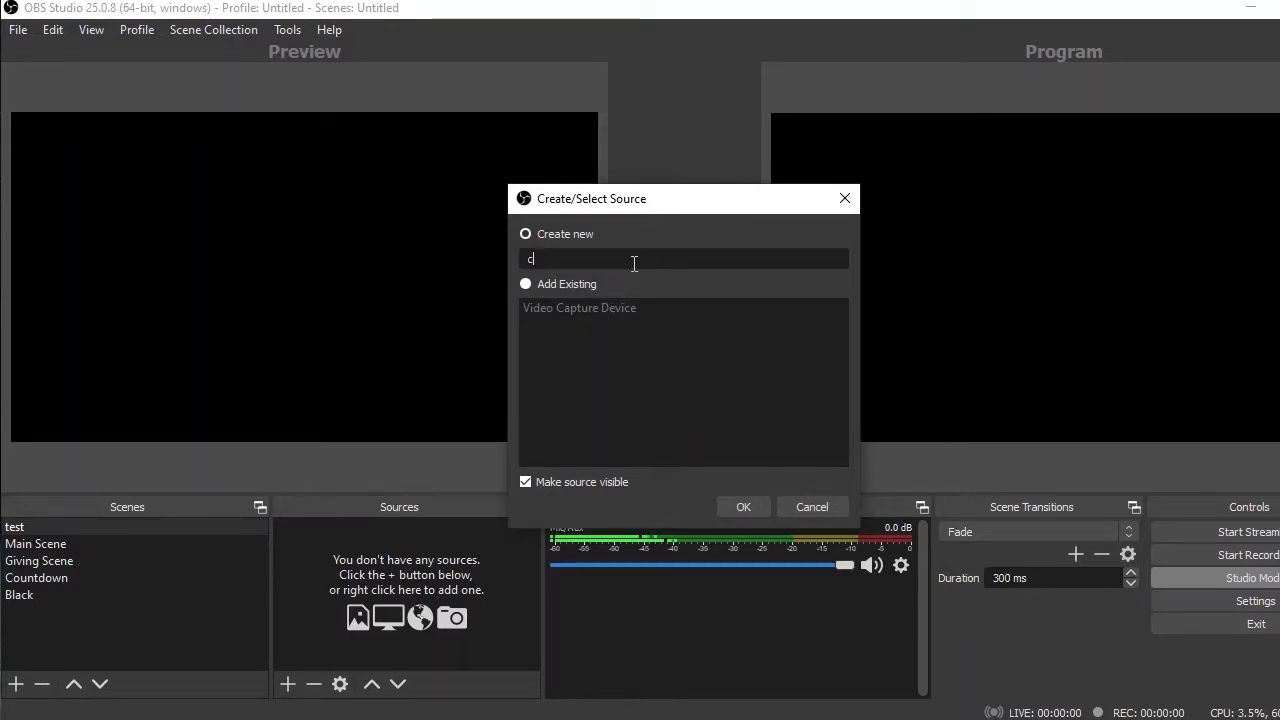
text(amera)
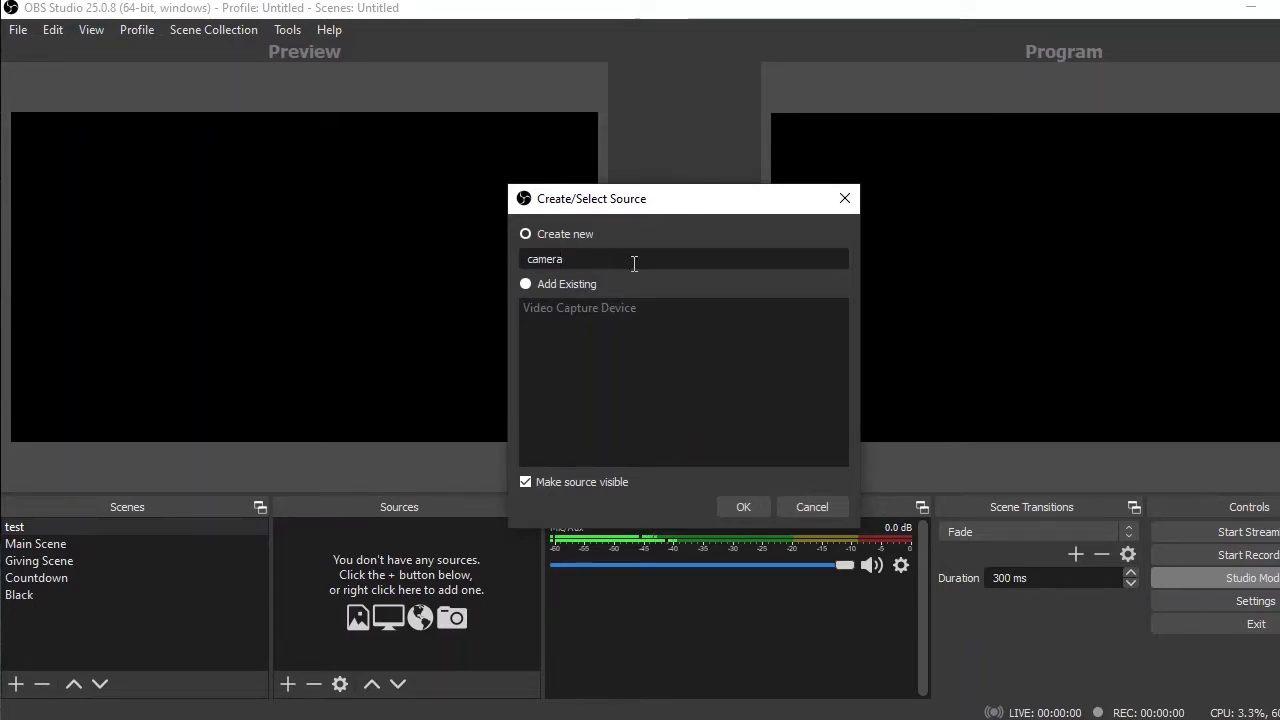
text( 1)
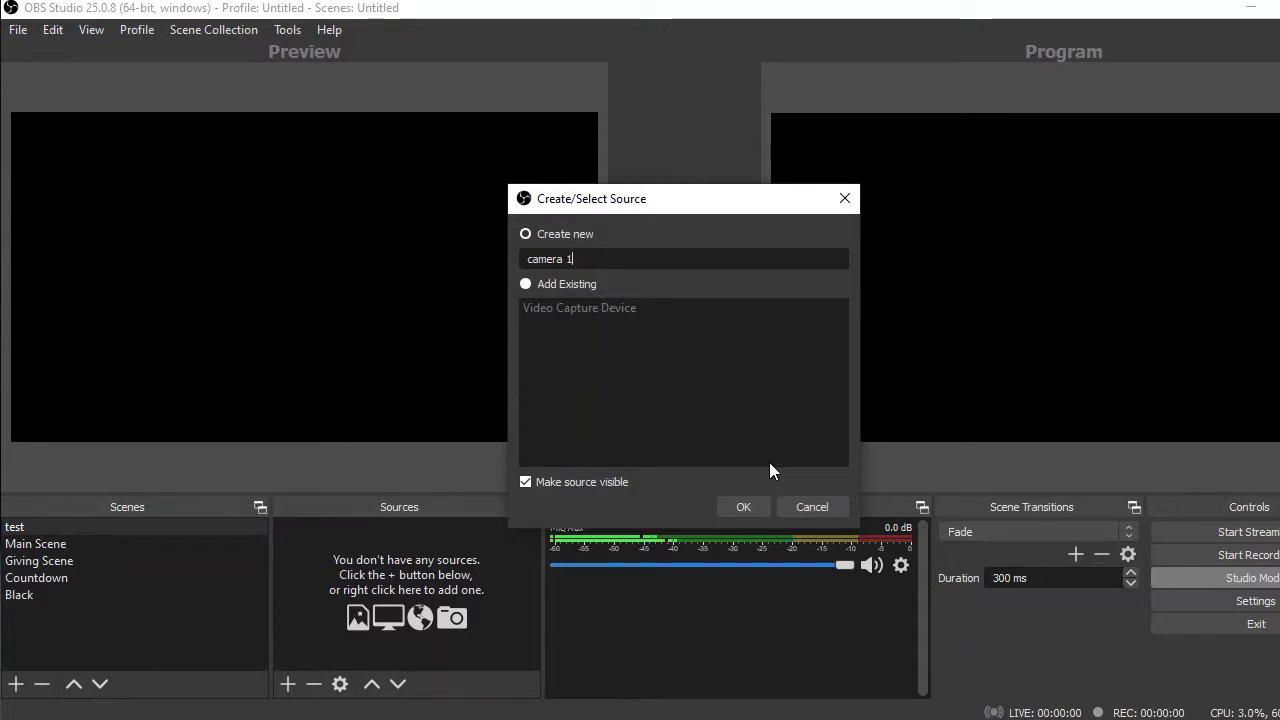
click(741, 506)
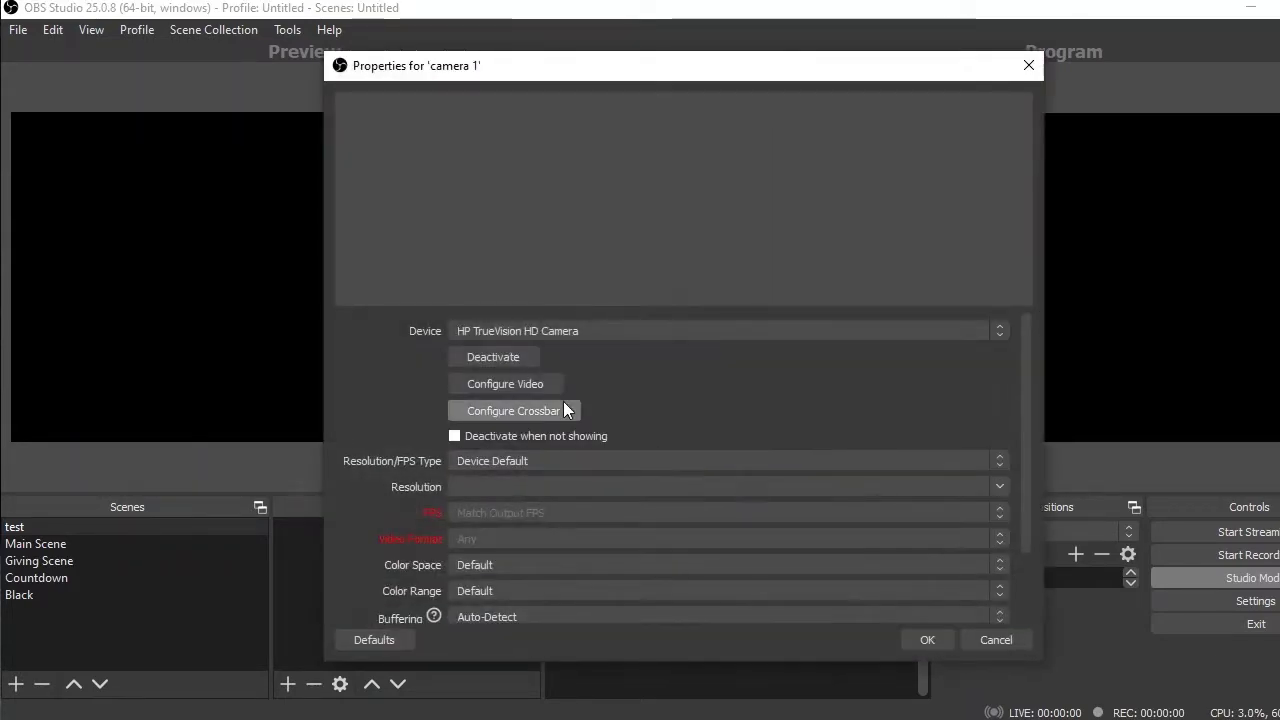
click(498, 335)
click(493, 361)
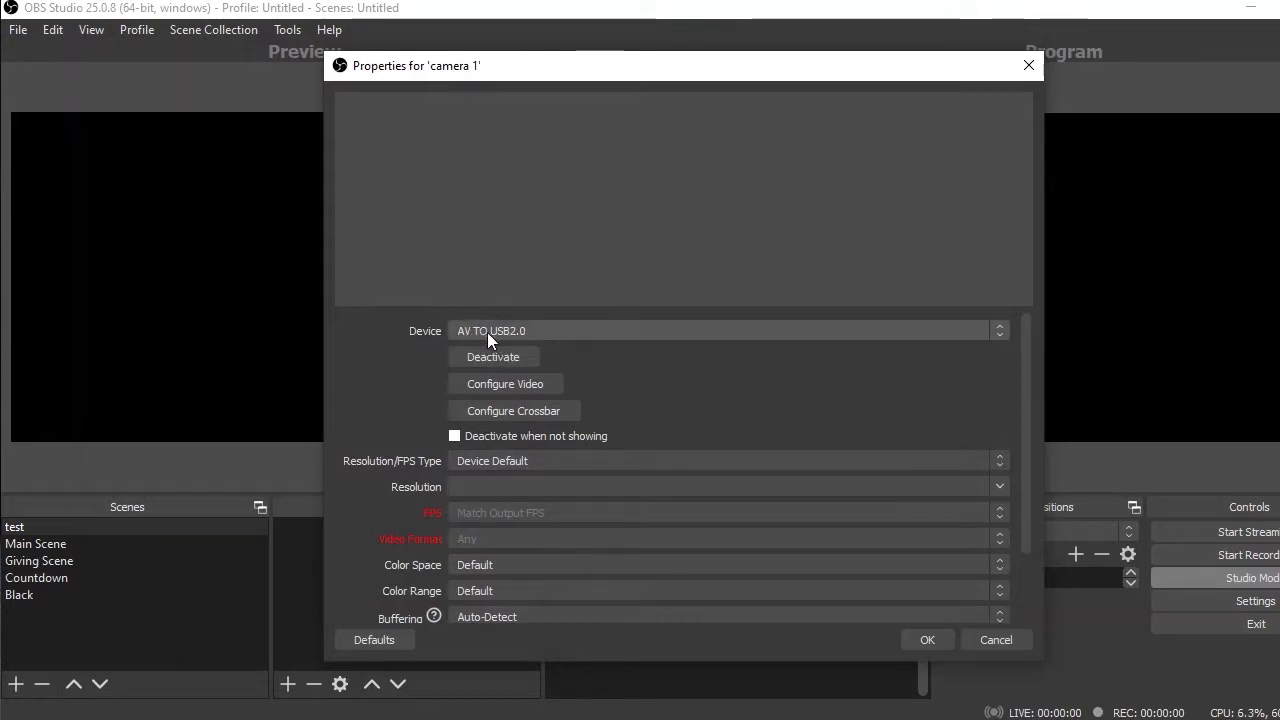
Confirm the camera 1 properties and select the camera 1 source in the test scene.
click(928, 640)
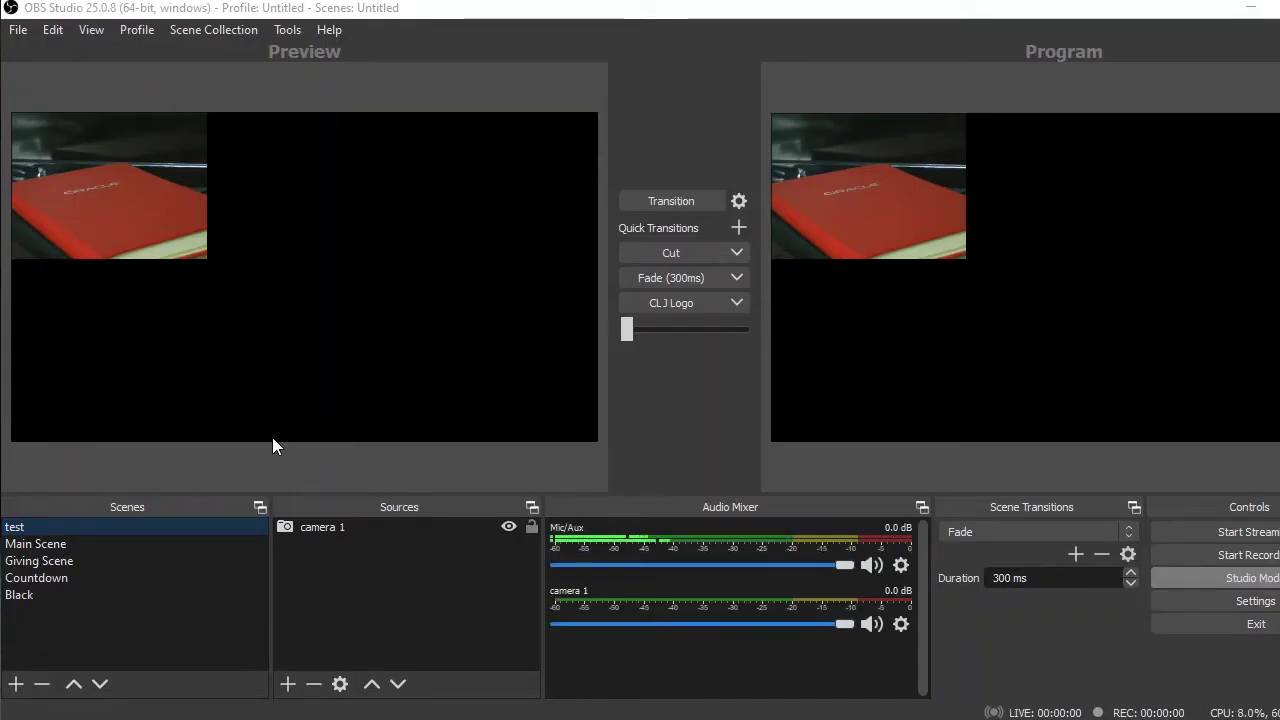
click(325, 527)
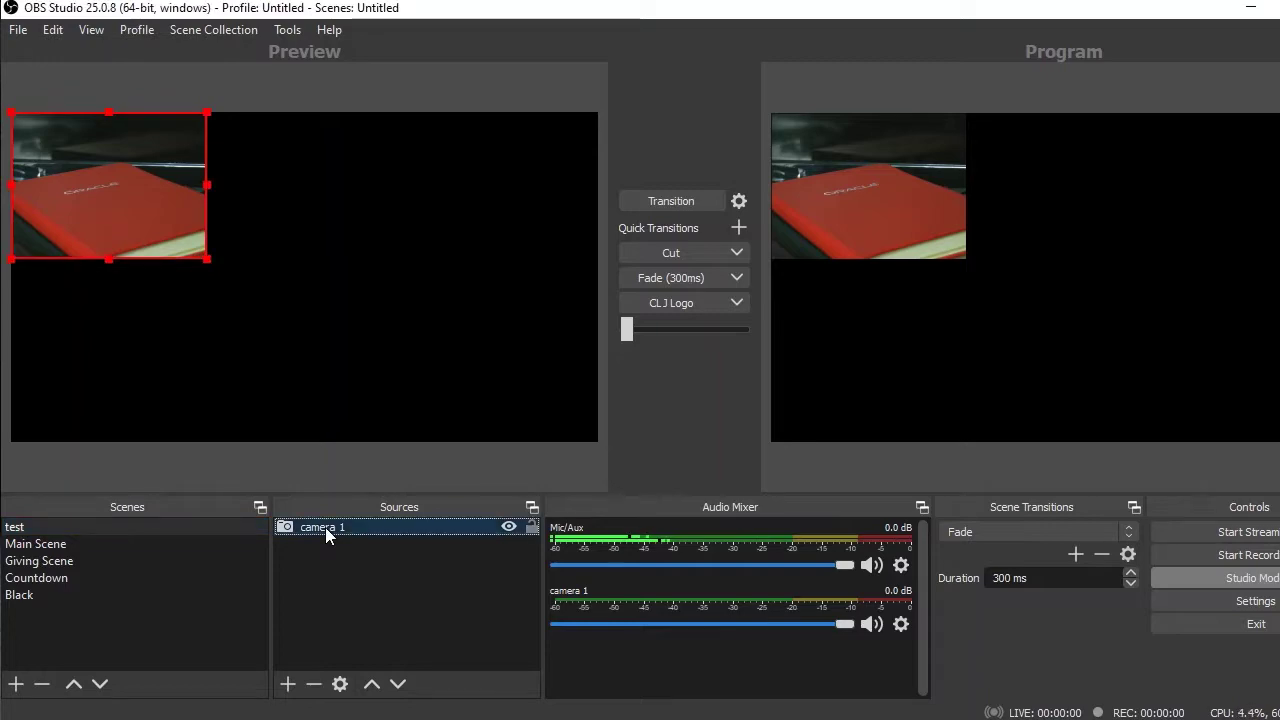
click(166, 527)
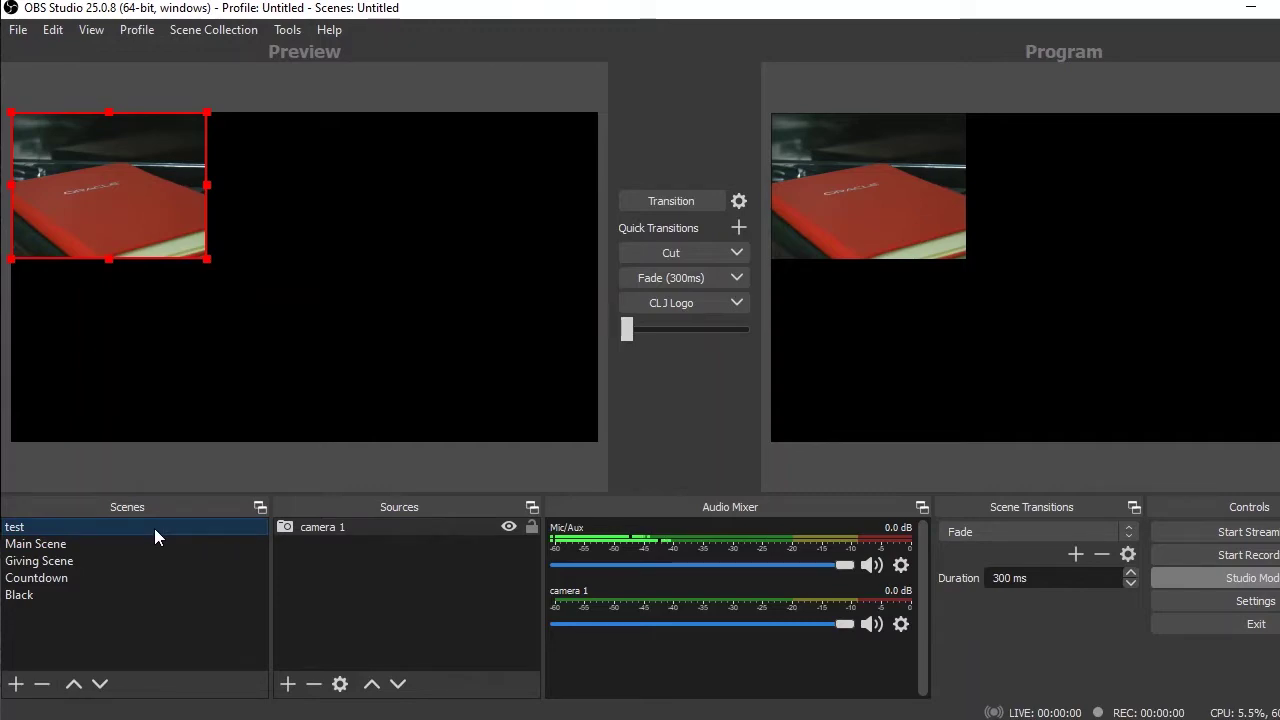
click(351, 526)
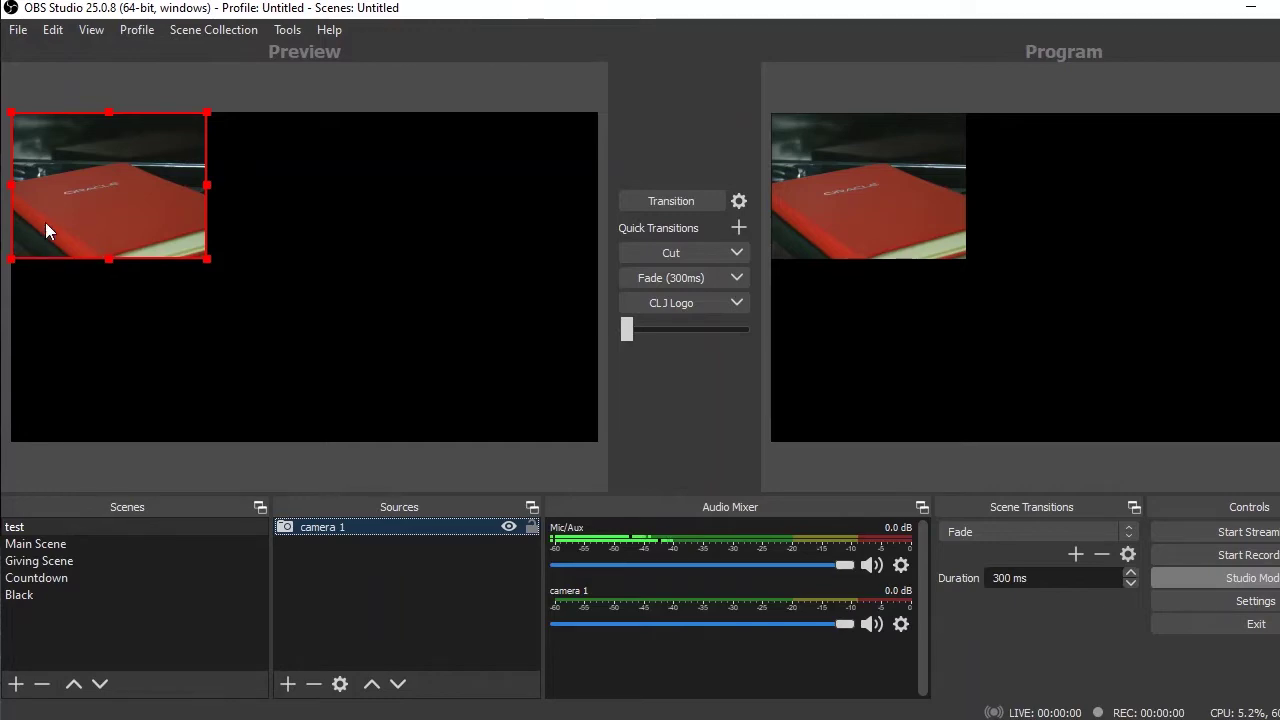
Use Transform > Stretch to screen on camera 1, then transition it to Program.
right_click(332, 530)
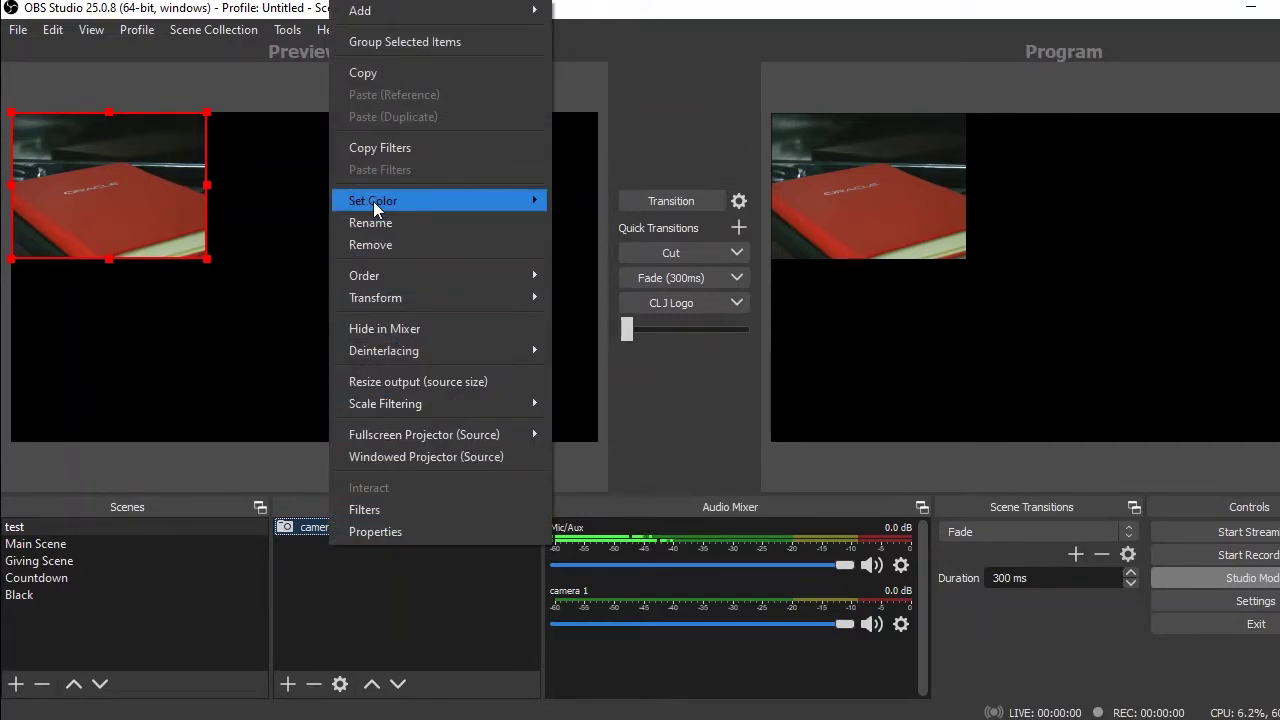
mouse_move(357, 299)
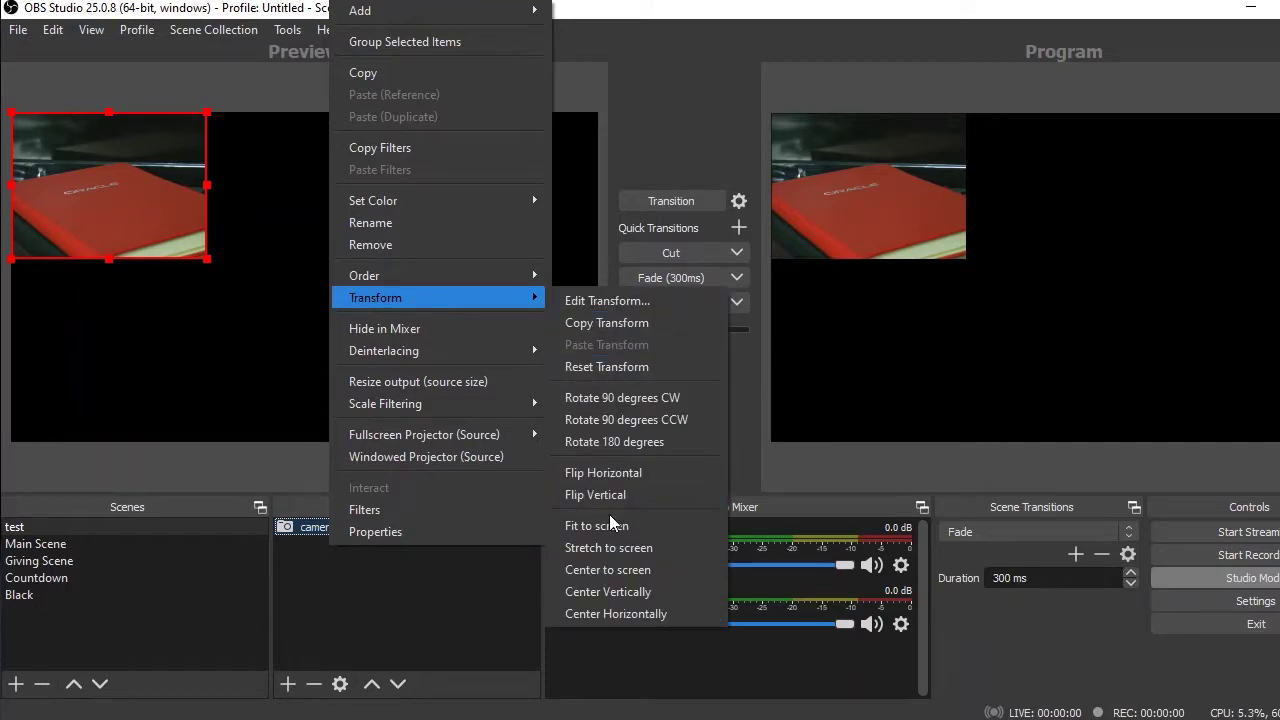
click(610, 548)
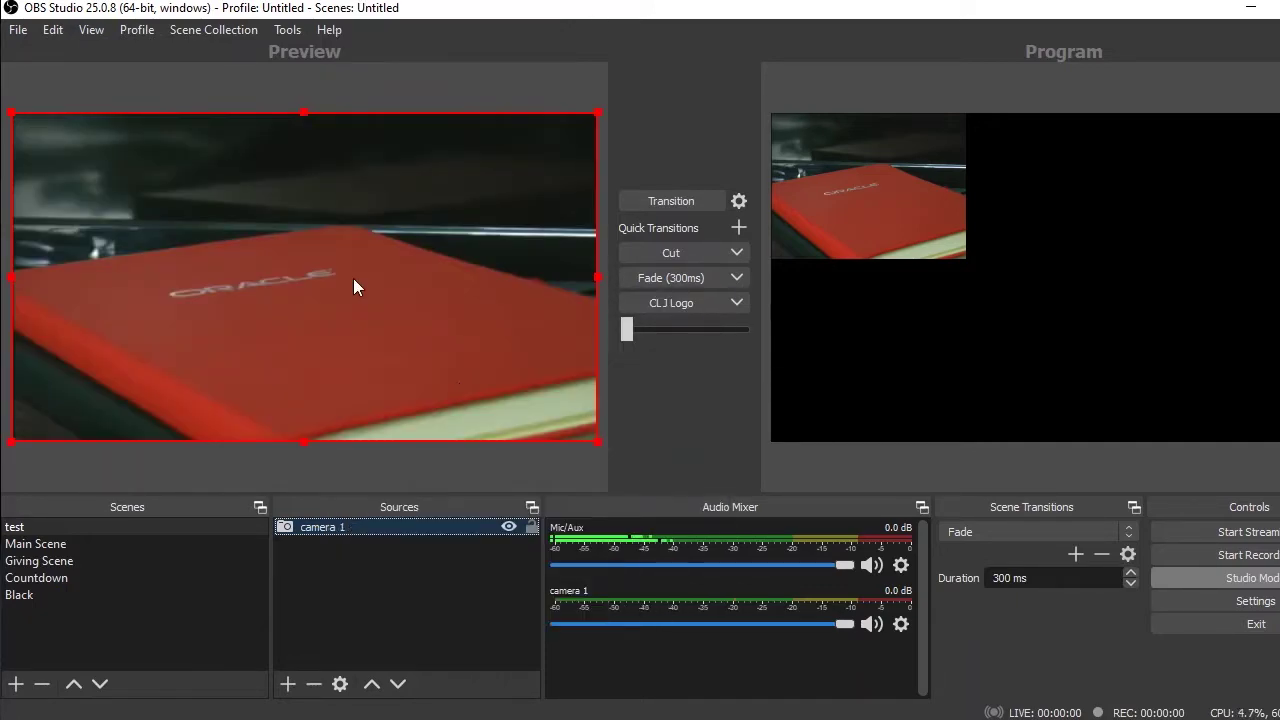
click(687, 201)
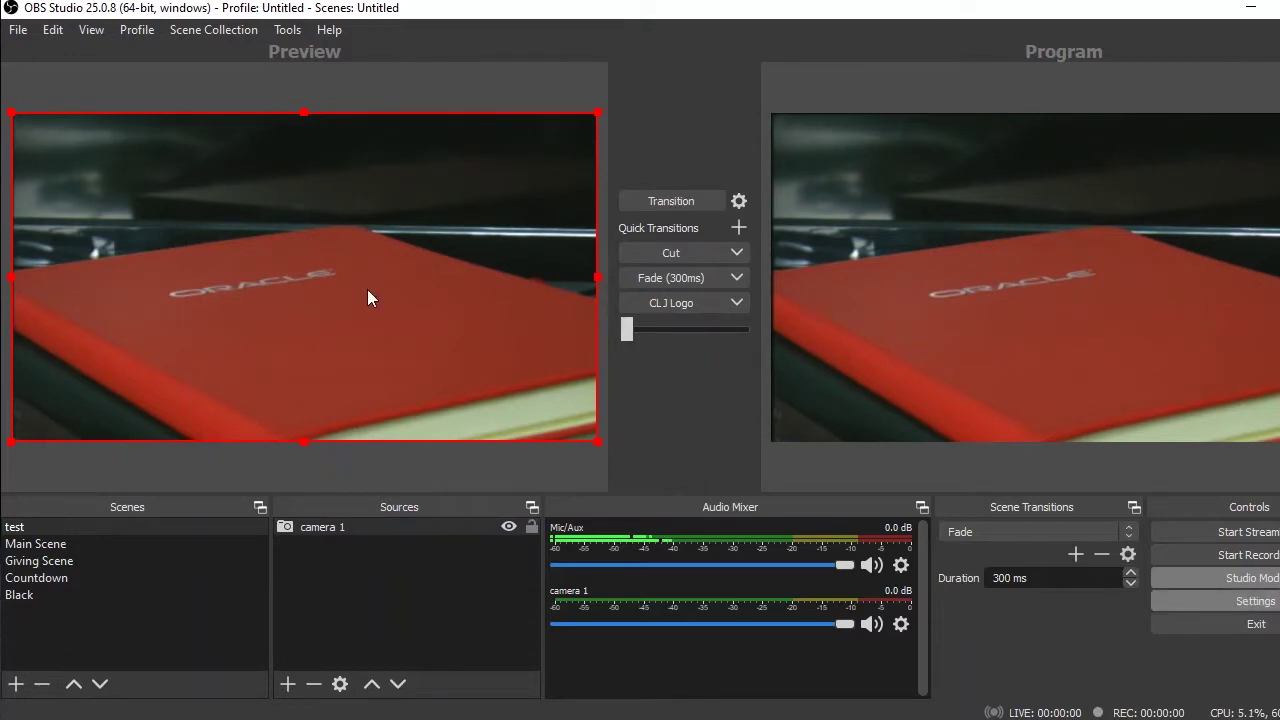
click(1233, 598)
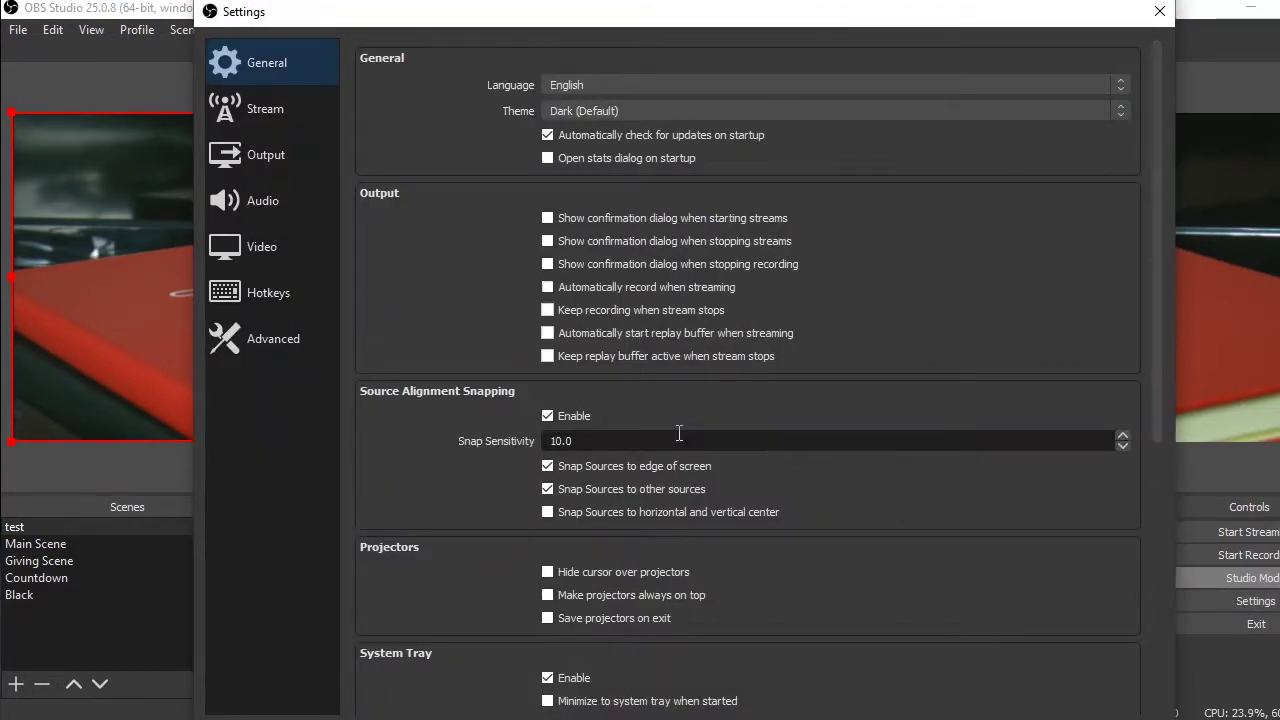
click(258, 262)
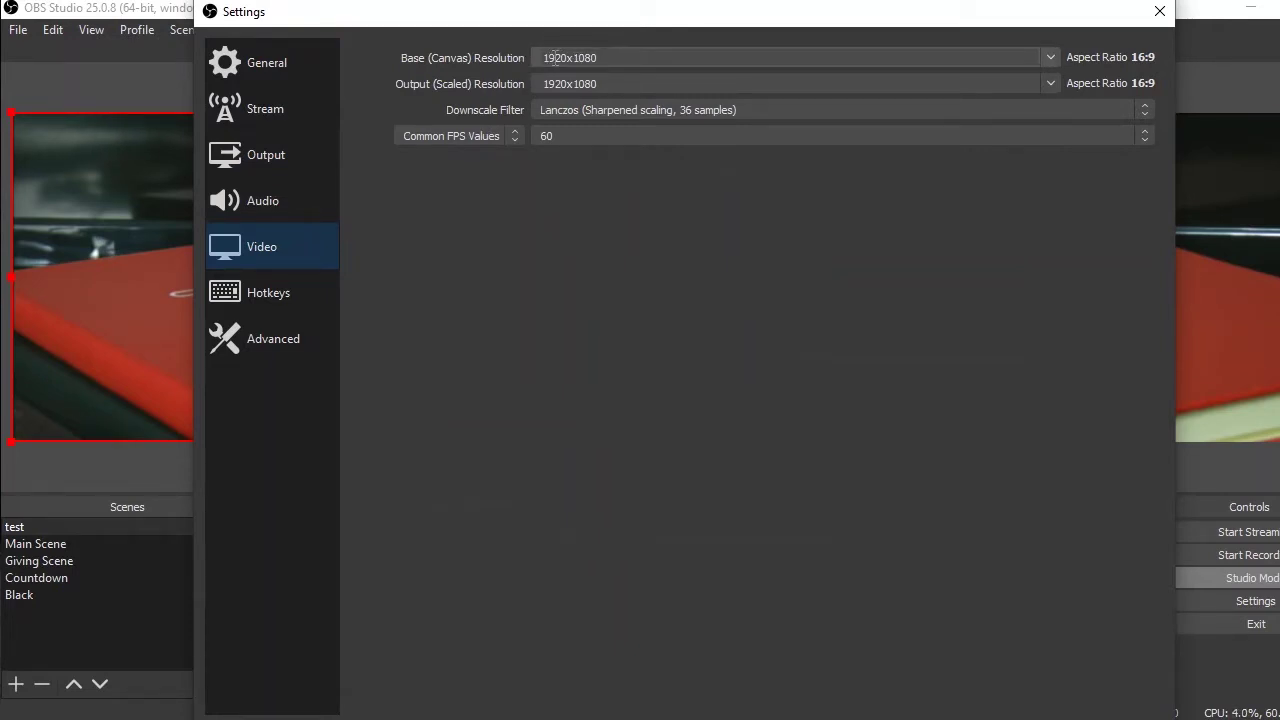
click(266, 199)
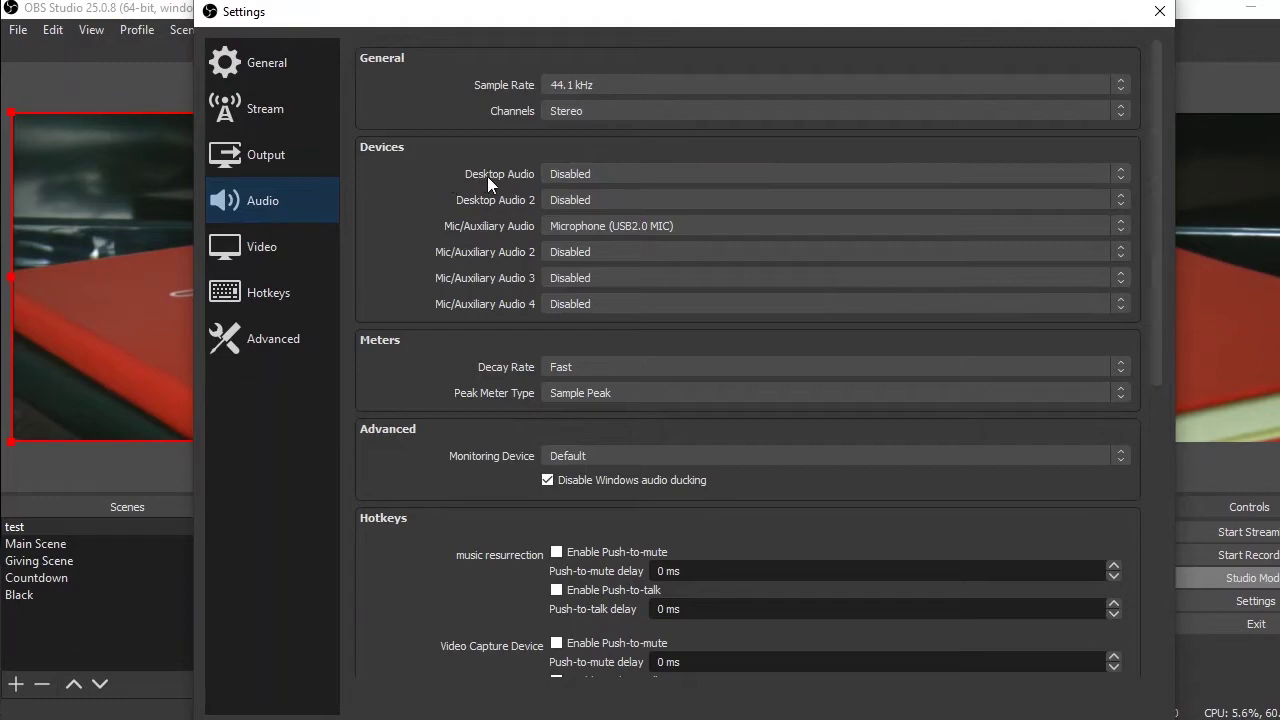
click(642, 175)
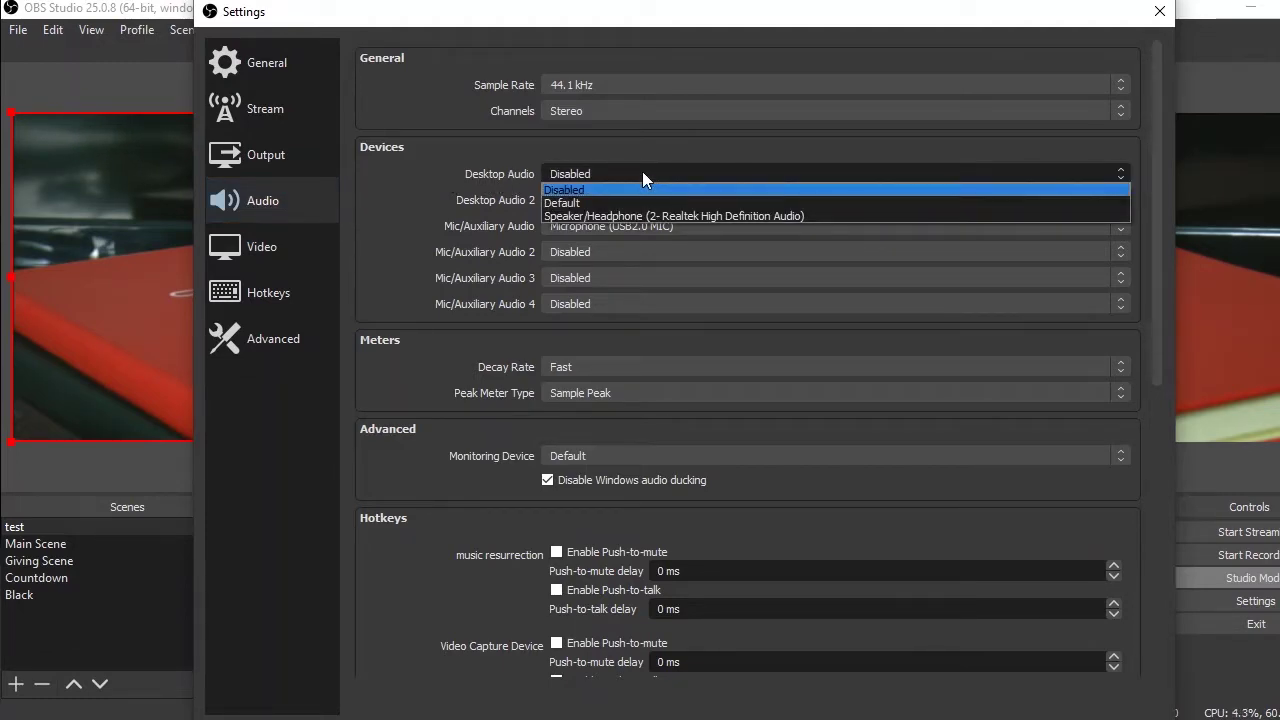
click(642, 171)
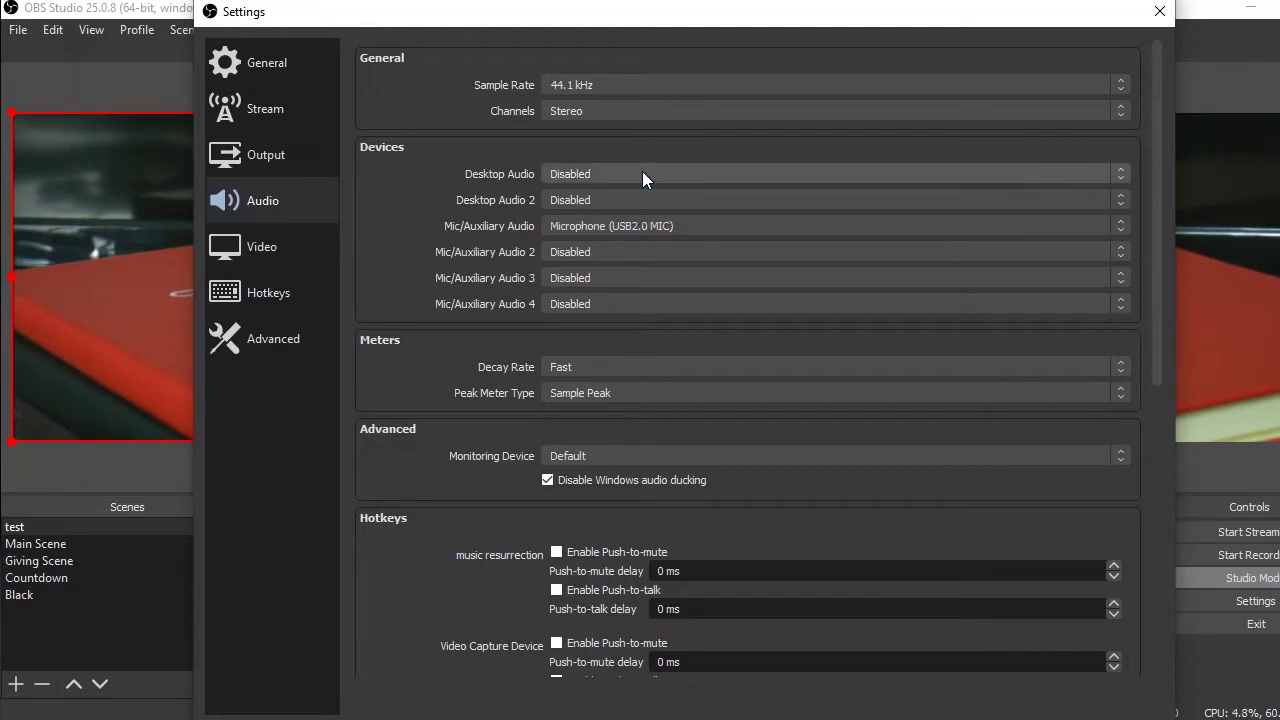
click(642, 171)
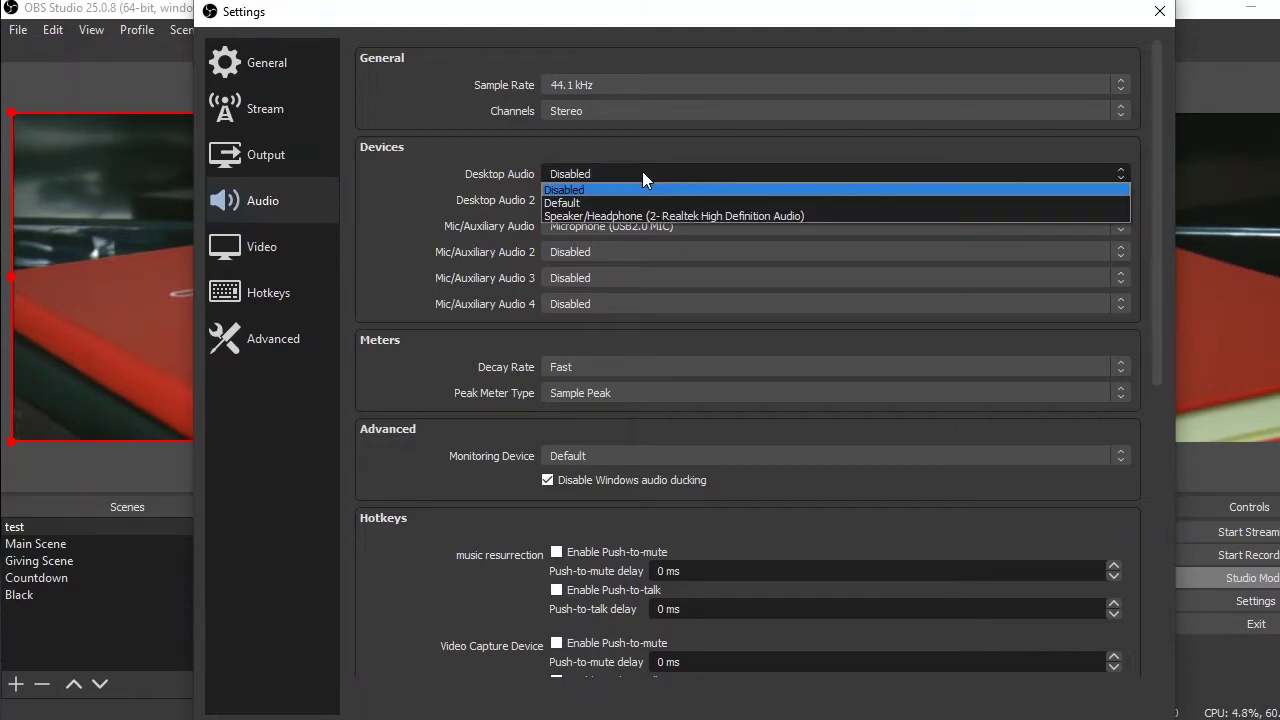
click(642, 171)
click(642, 171)
click(605, 174)
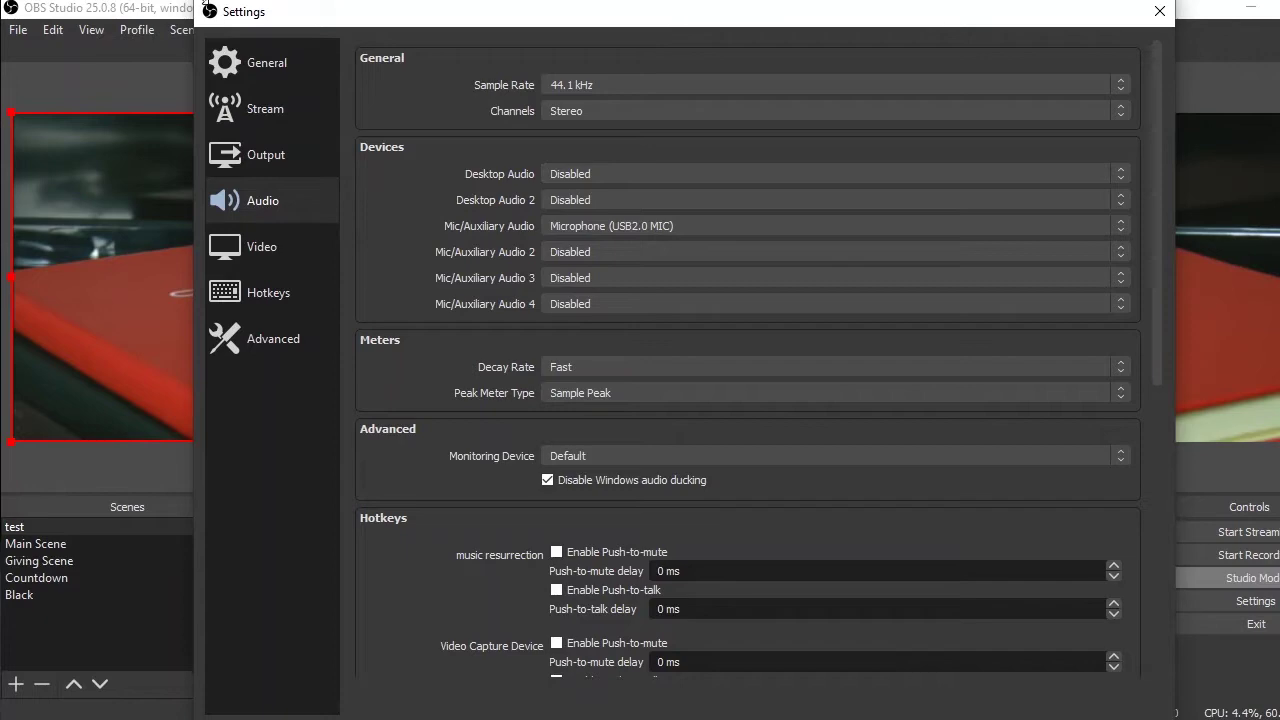
drag(330, 12, 397, 55)
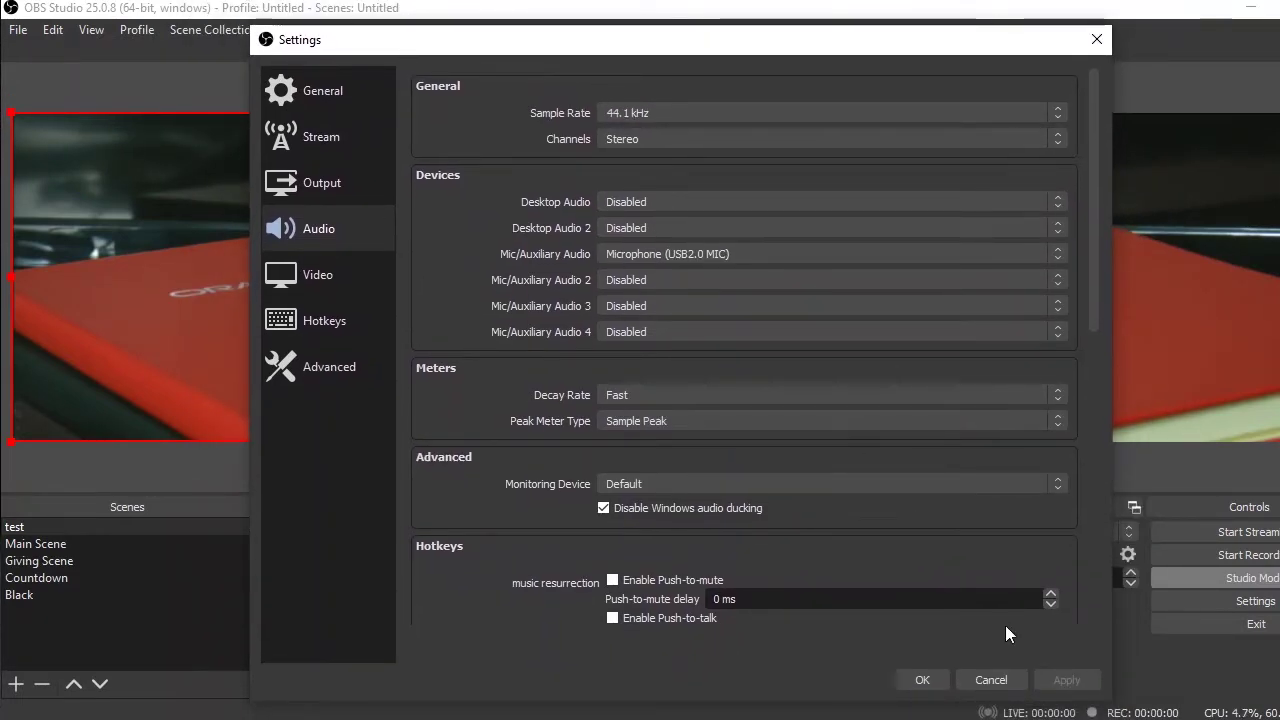
key(XF86AudioLowerVolume)
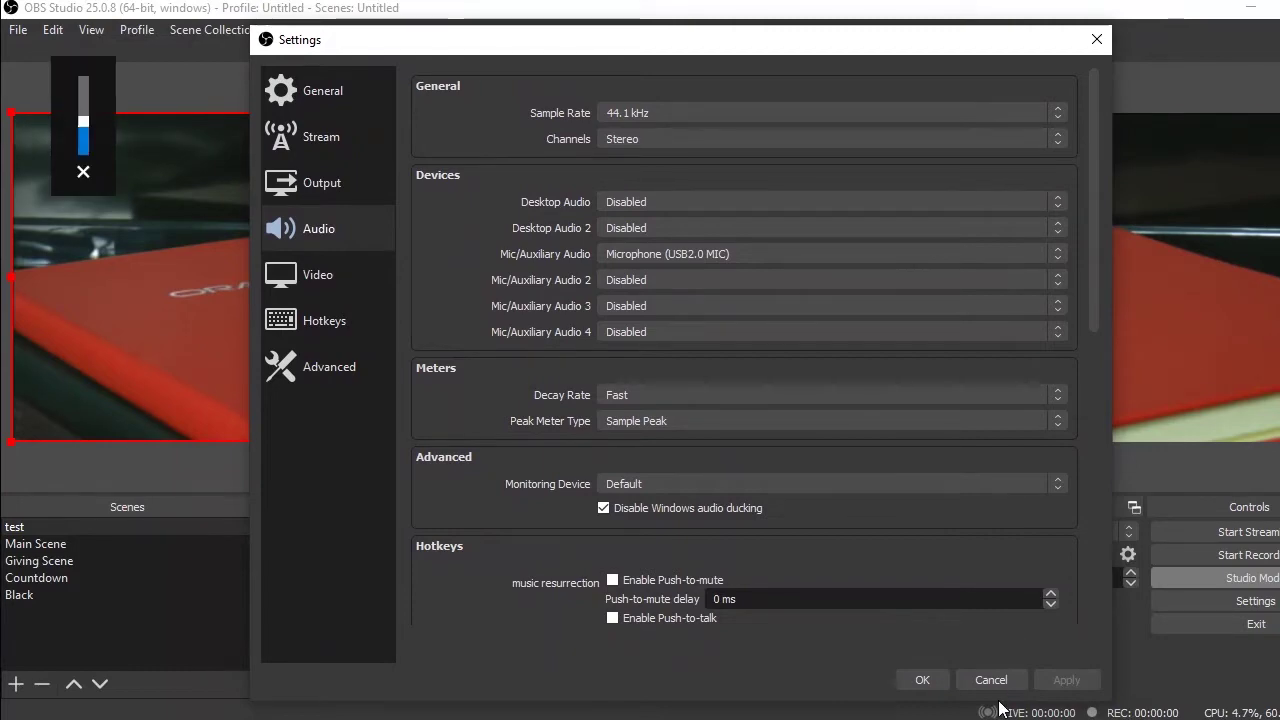
click(923, 682)
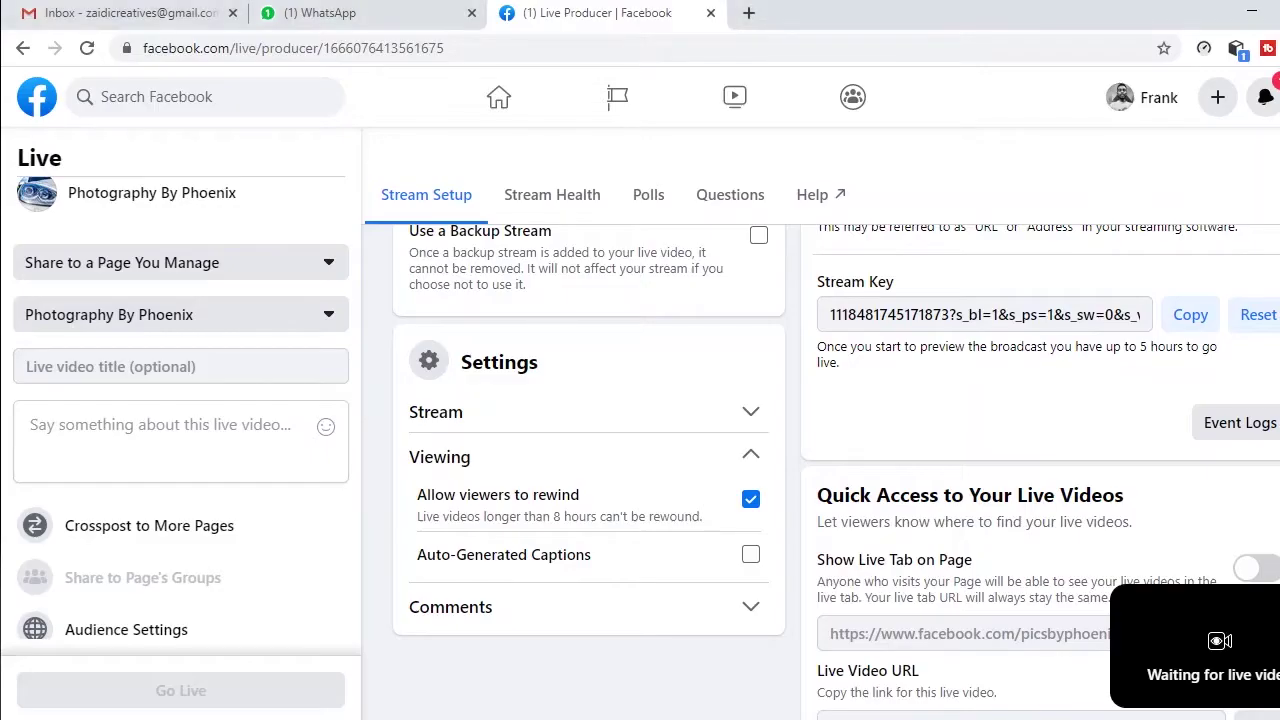
In Chrome, go to facebook.com/picsbyphoenix and scroll down the Page.
click(700, 650)
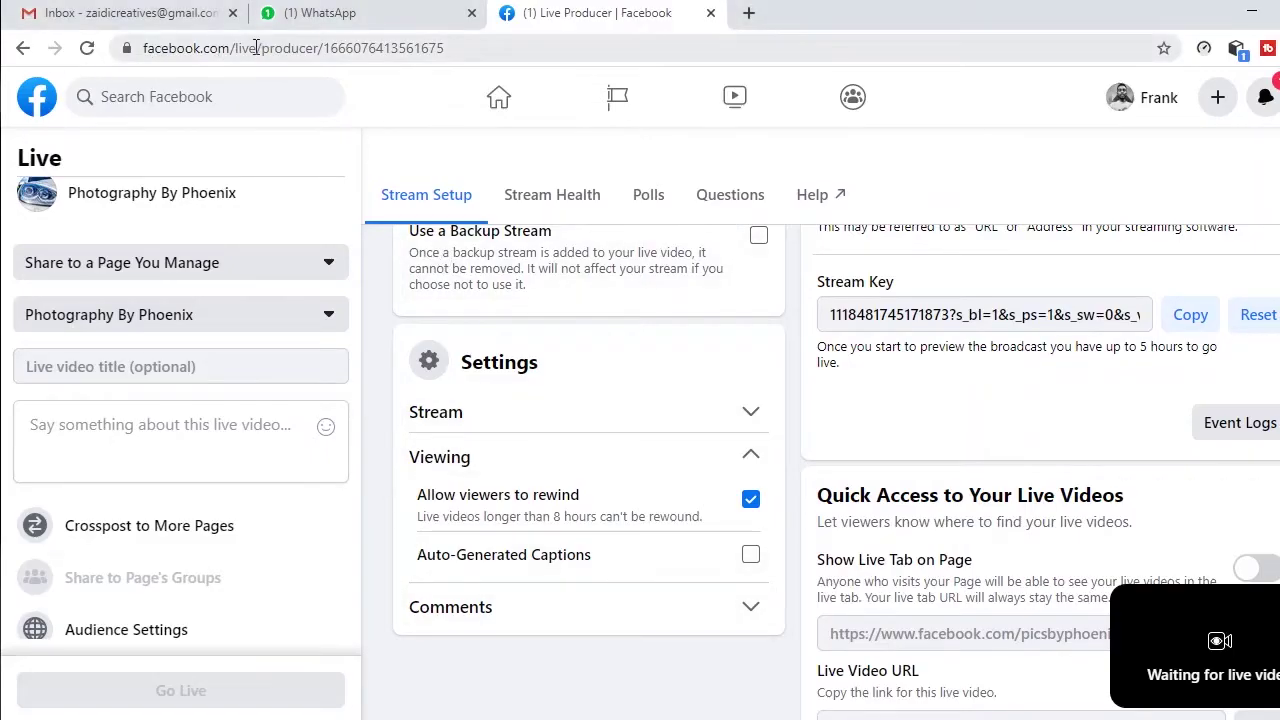
drag(237, 48, 544, 67)
key(BackSpace)
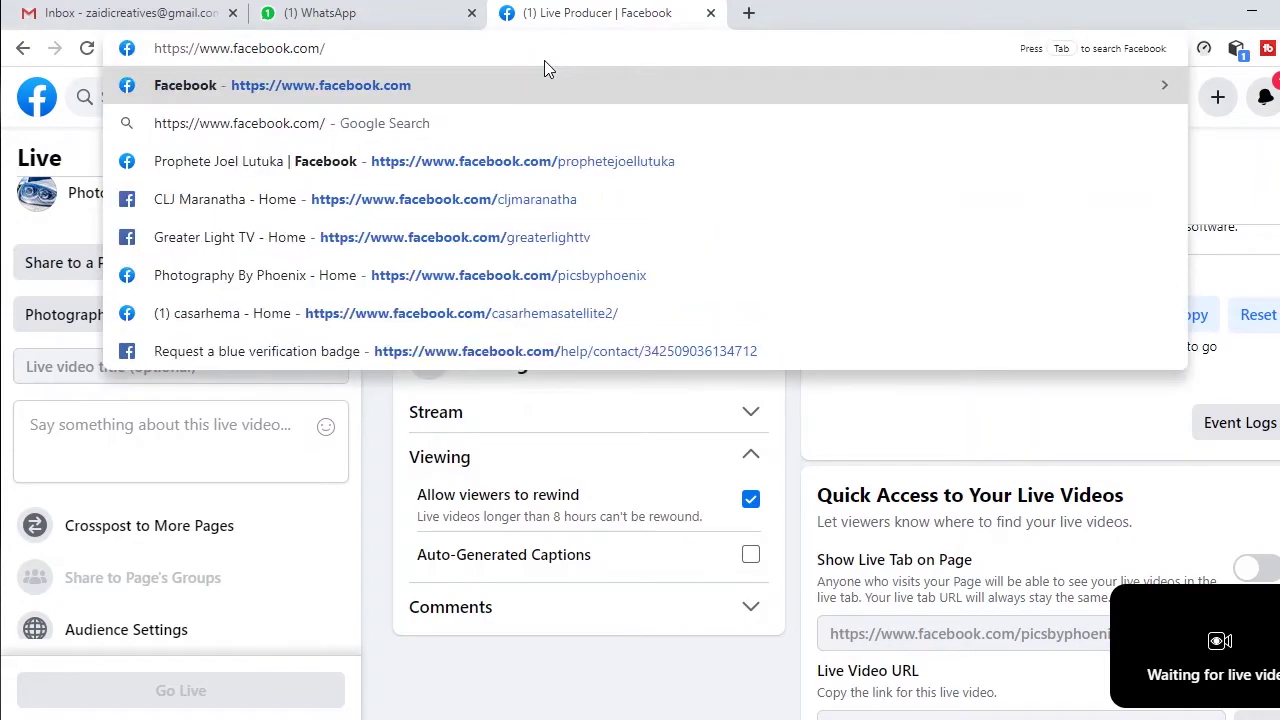
text(pics)
key(Return)
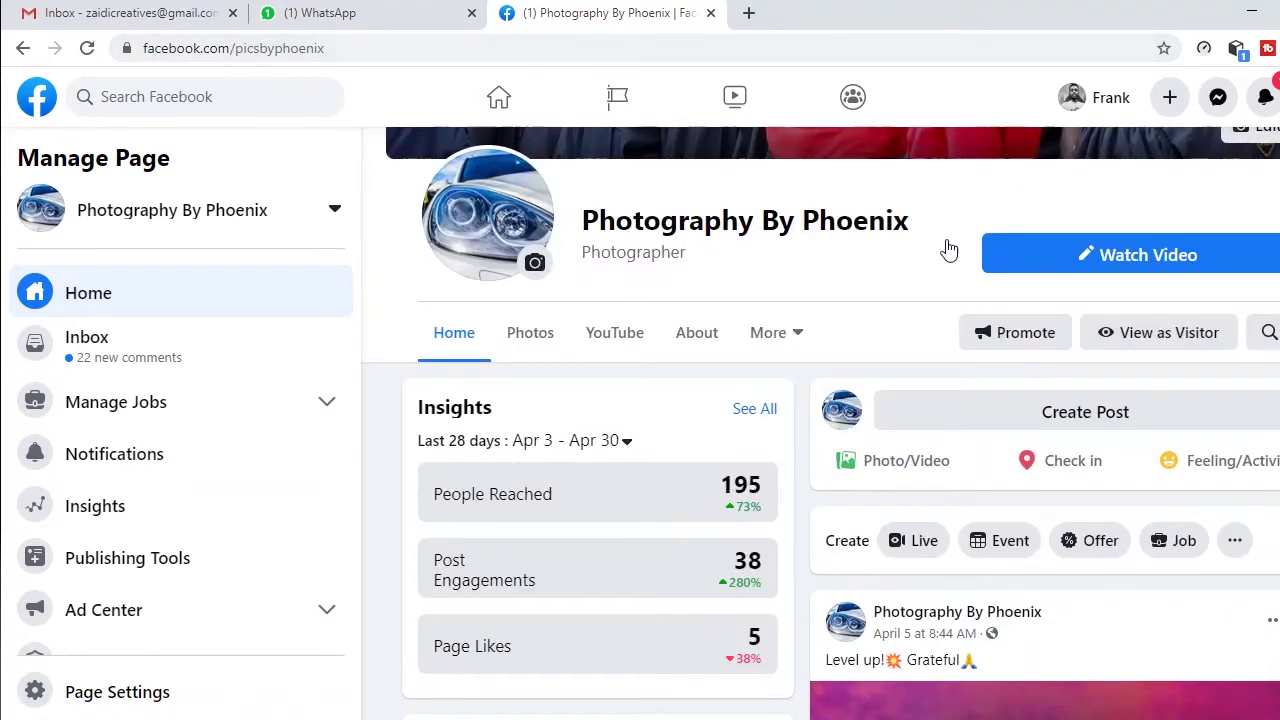
scroll(820, 420, down, 1)
scroll(820, 420, down, 1)
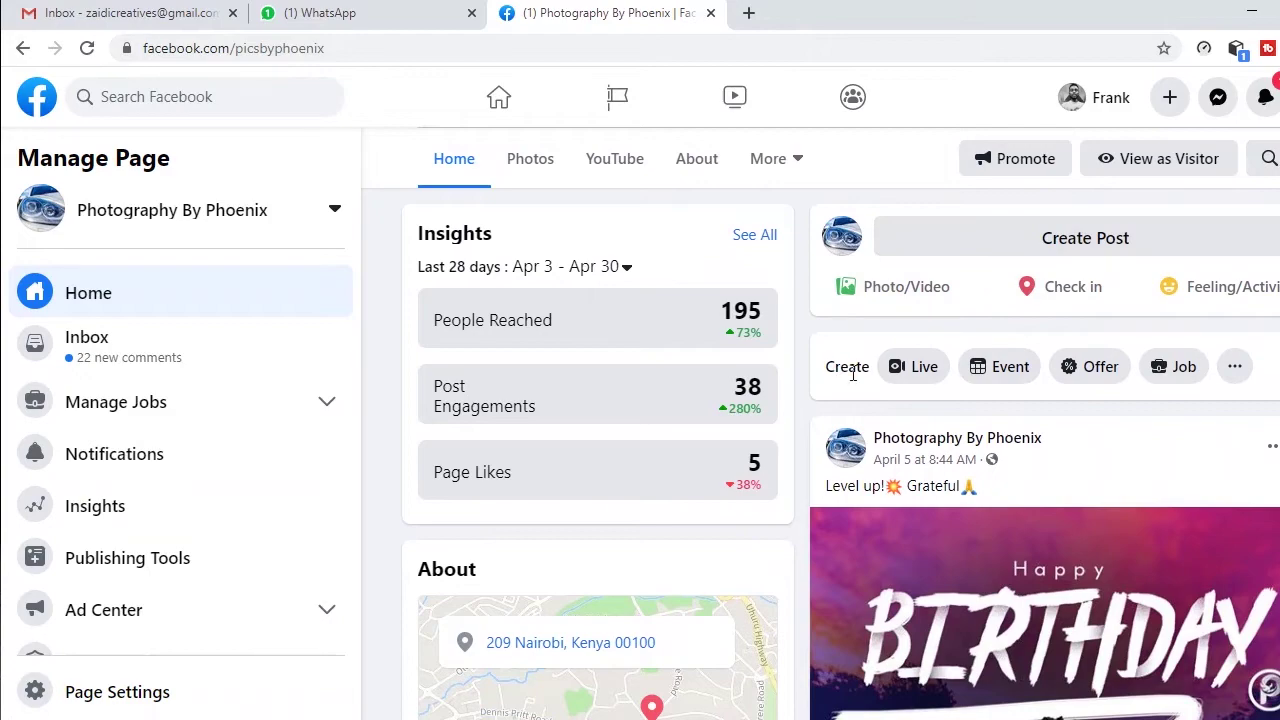
Start a new live video for the Page and copy its stream key from Live Stream Setup.
click(918, 371)
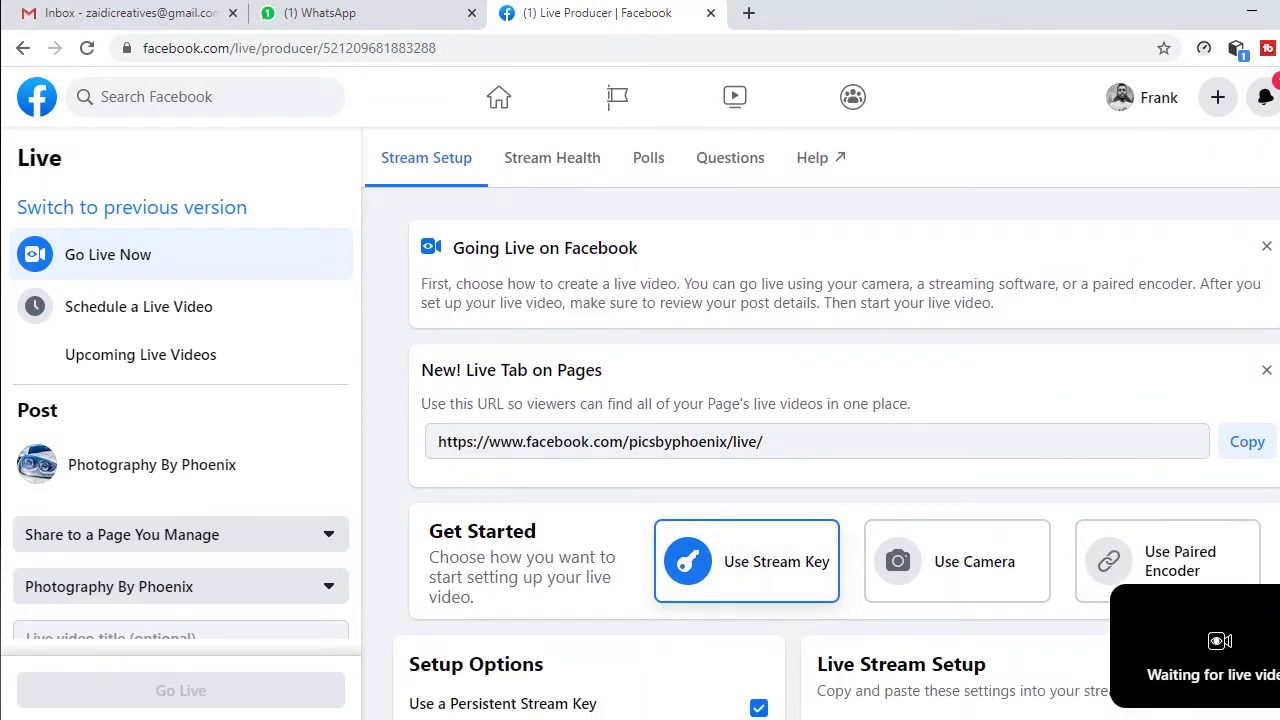
scroll(596, 480, down, 3)
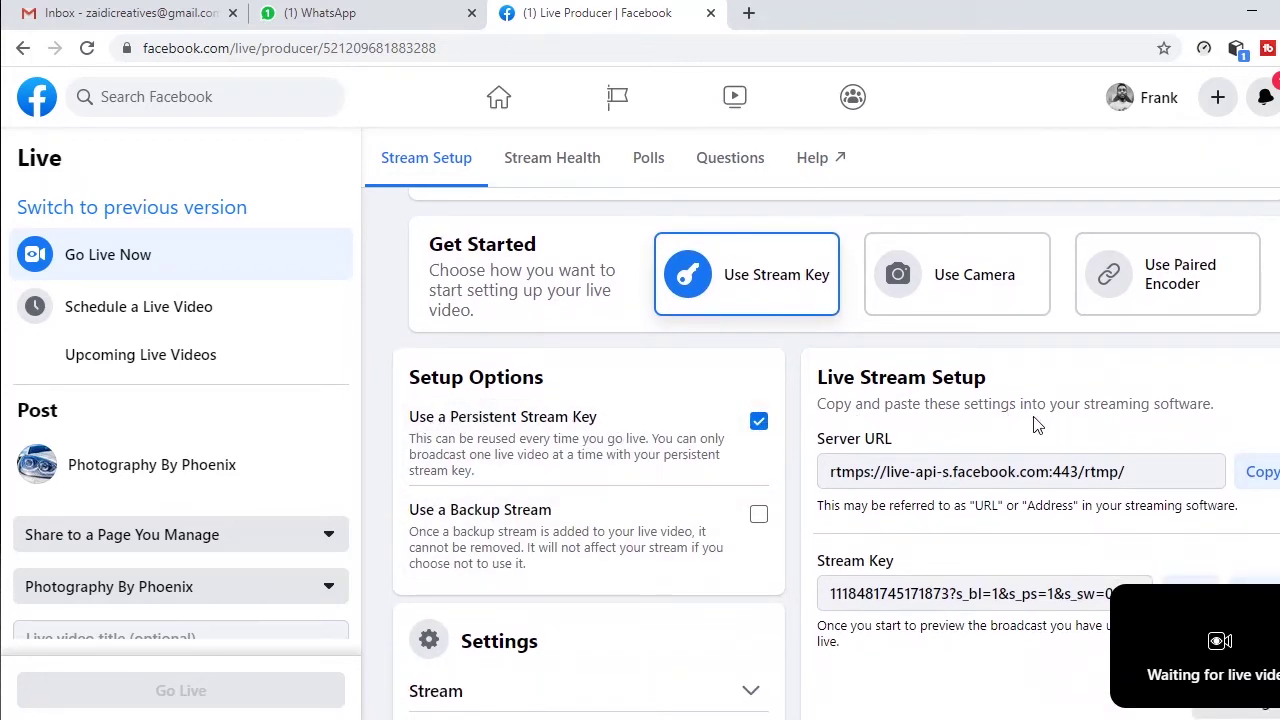
scroll(895, 241, down, 2)
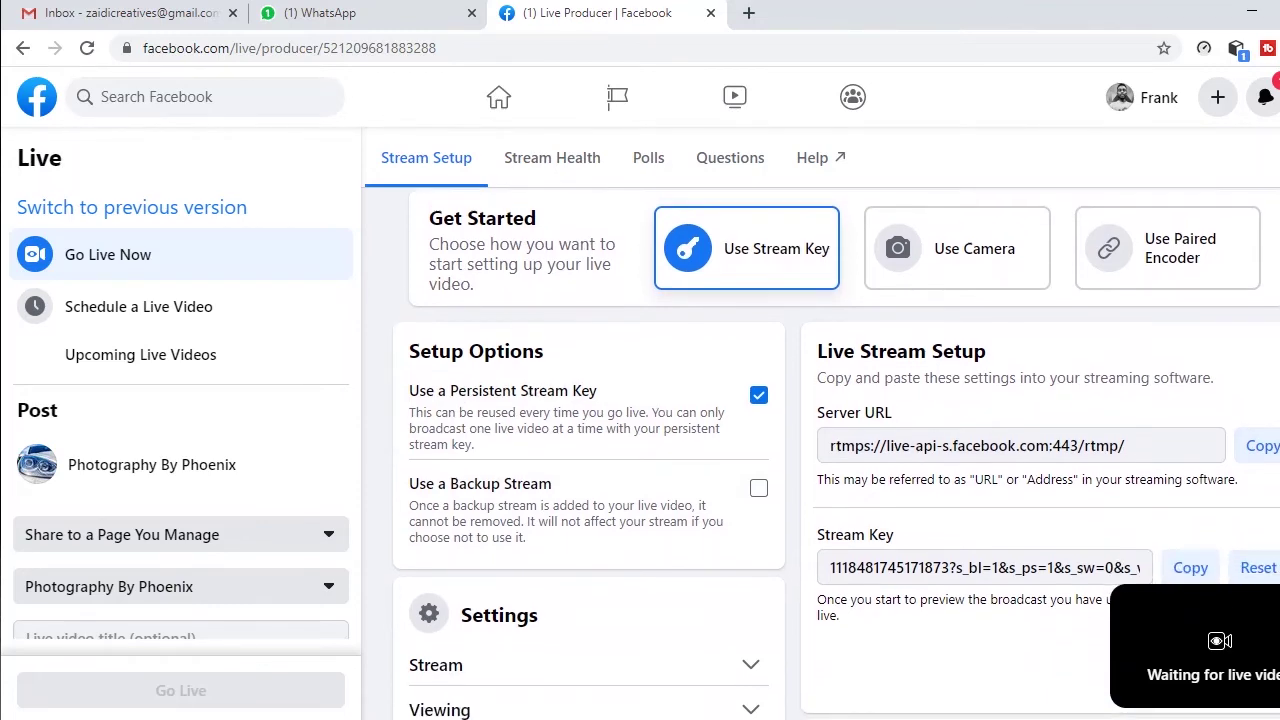
scroll(900, 300, down, 1)
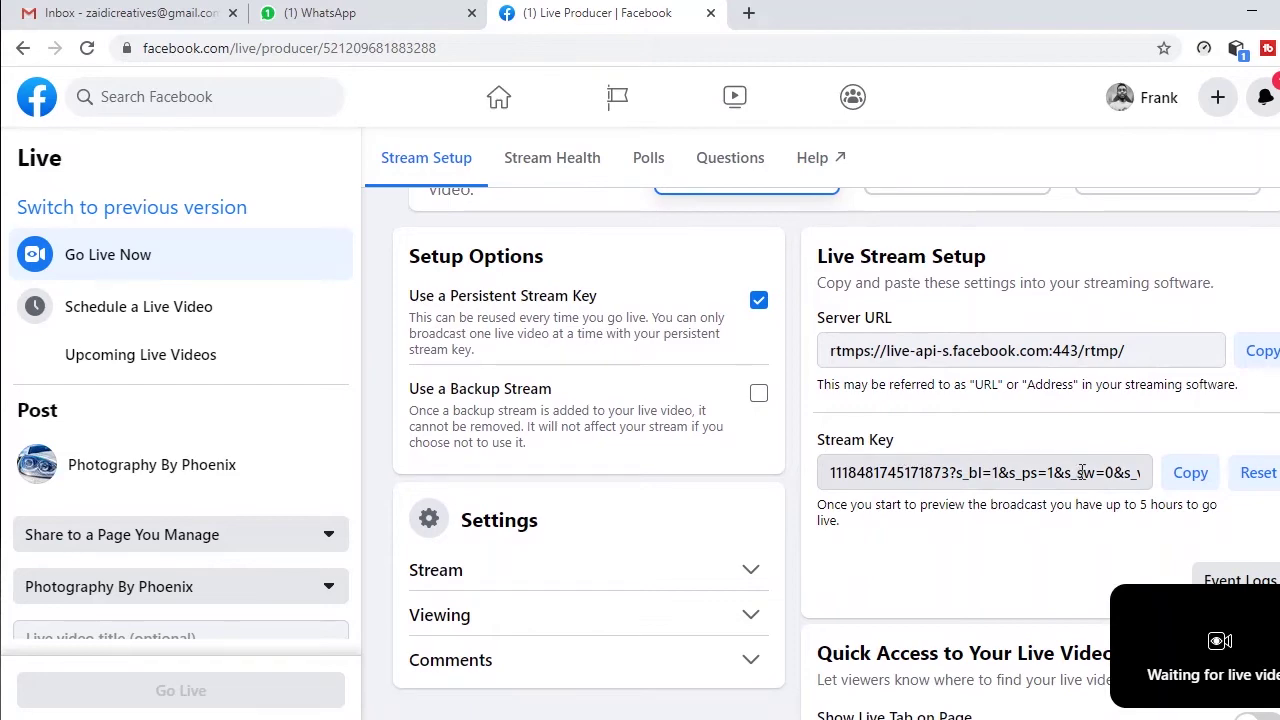
click(1198, 482)
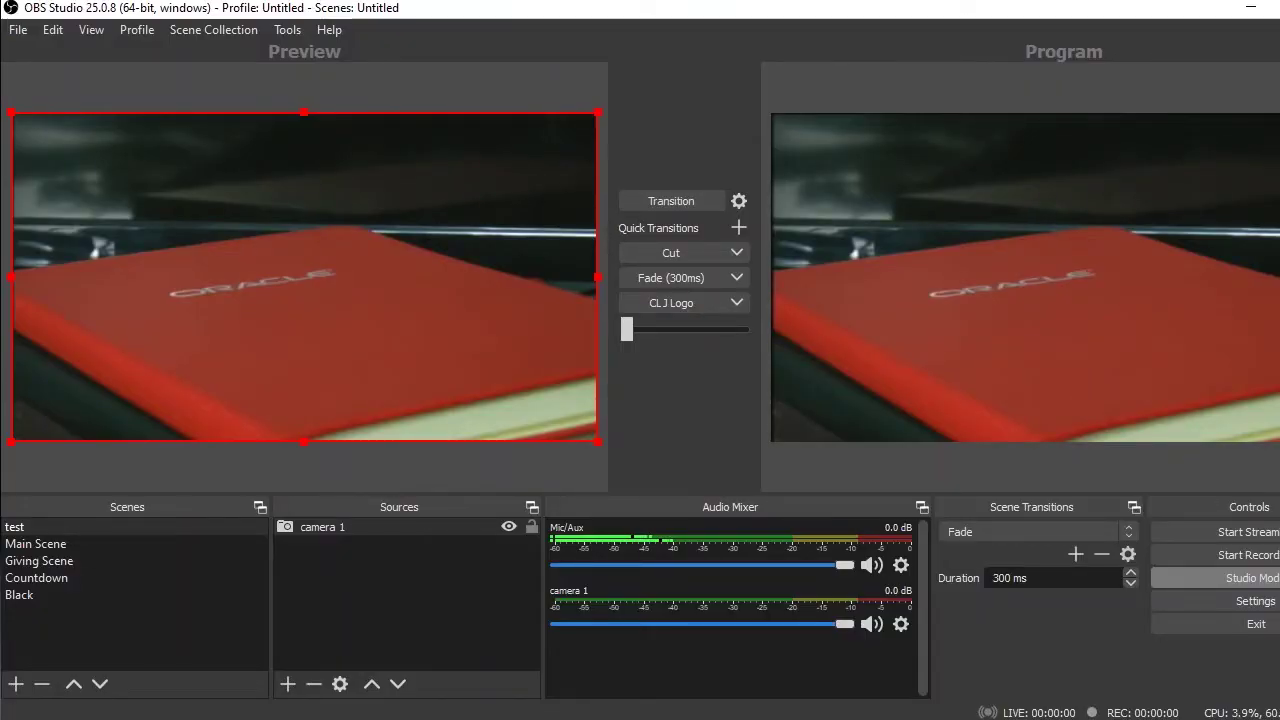
In OBS Stream settings, keep Facebook Live and replace the stream key with the copied one.
key(alt+Tab)
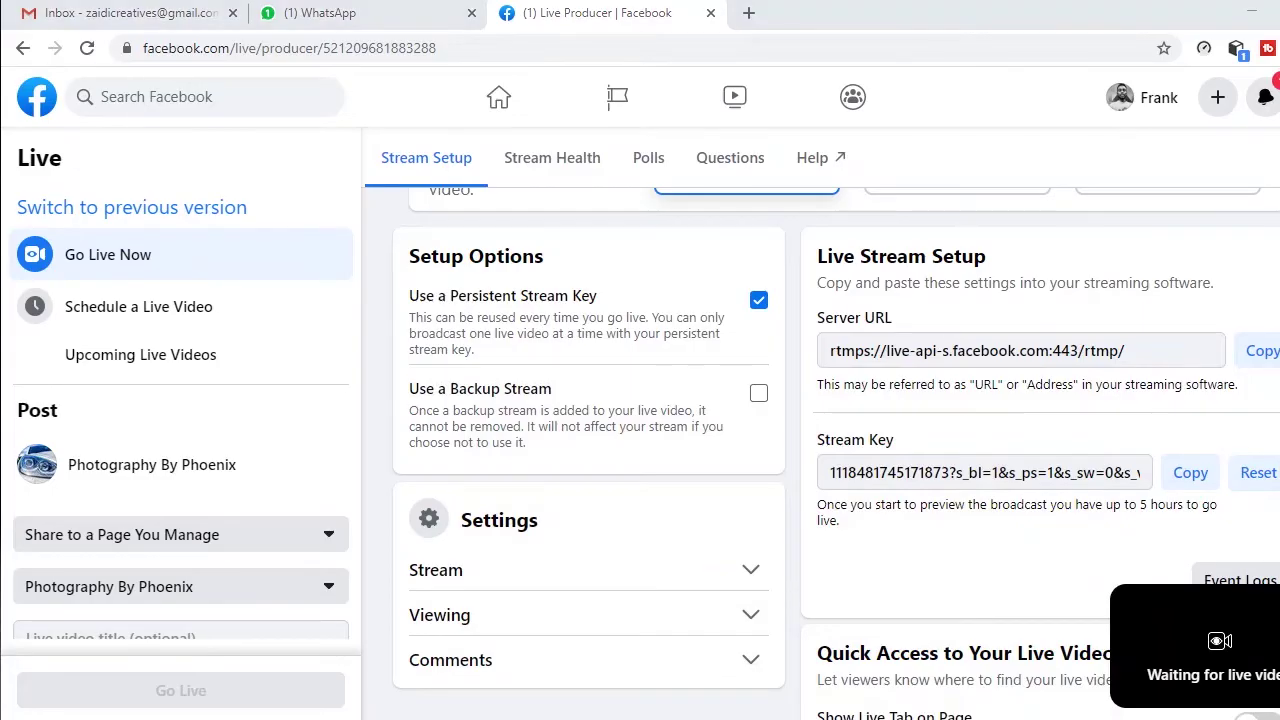
key(alt+Tab)
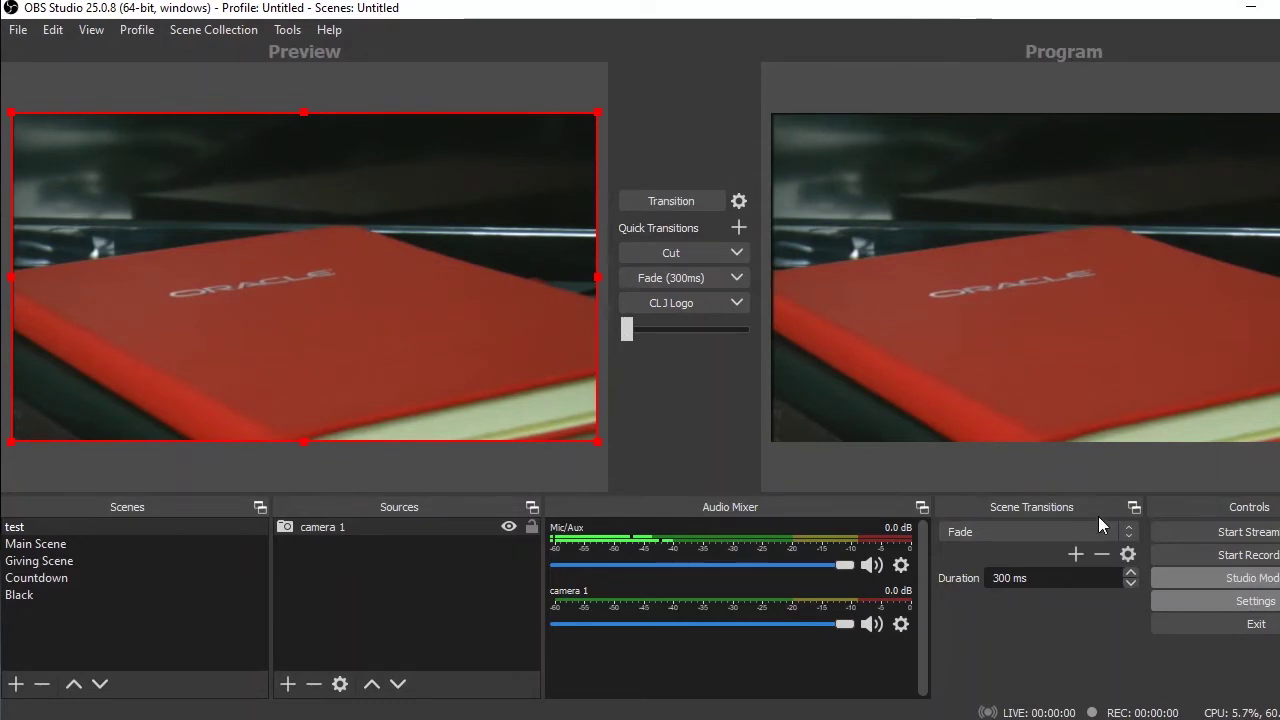
click(1255, 601)
click(250, 108)
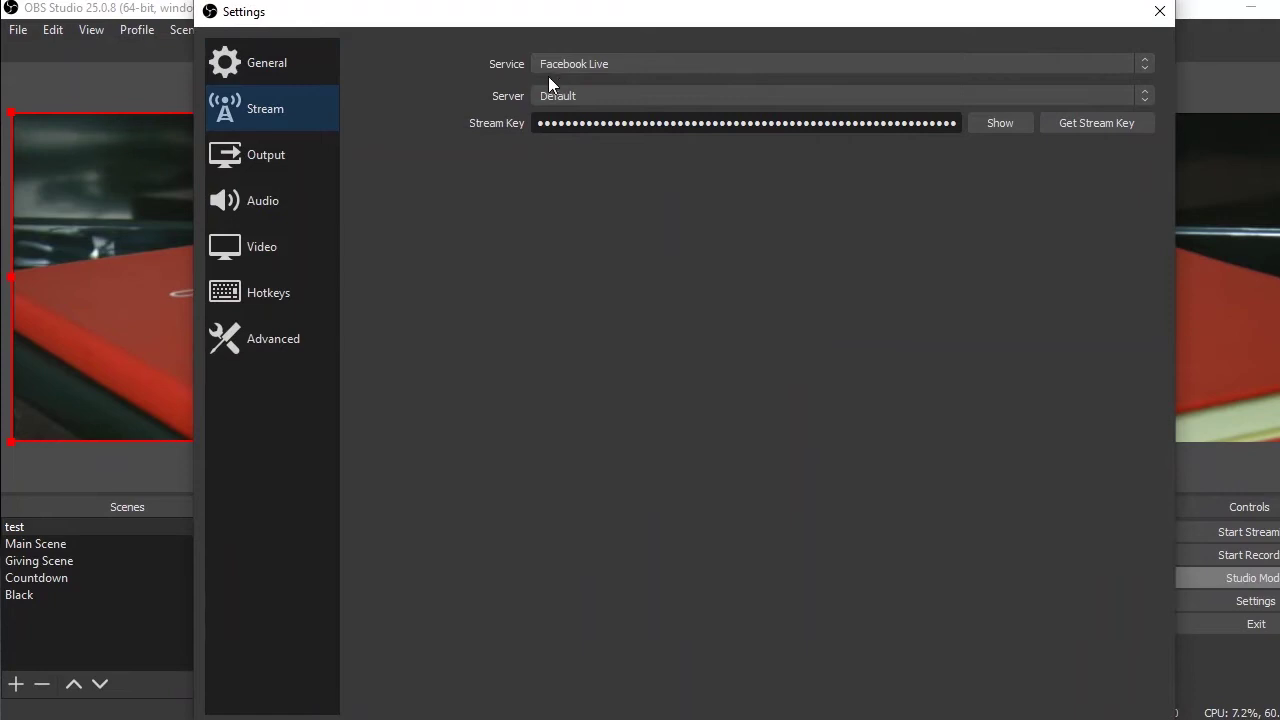
click(597, 65)
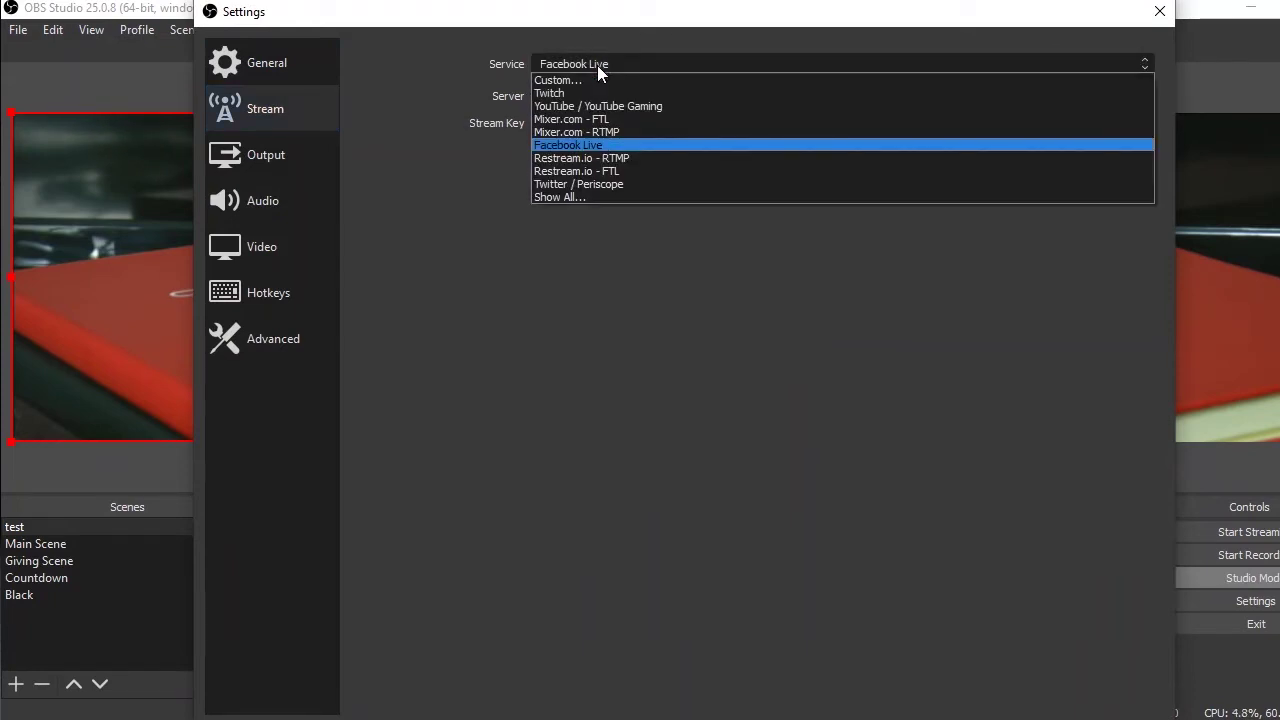
click(597, 65)
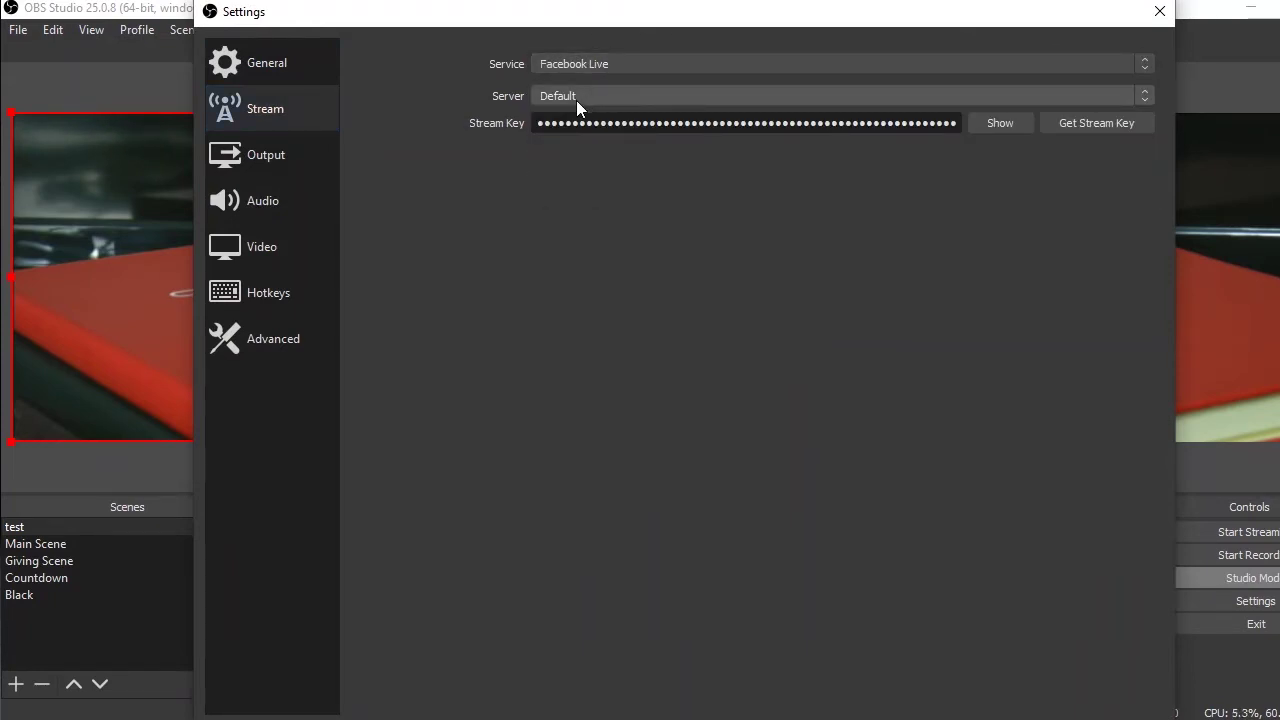
double_click(845, 123)
key(BackSpace)
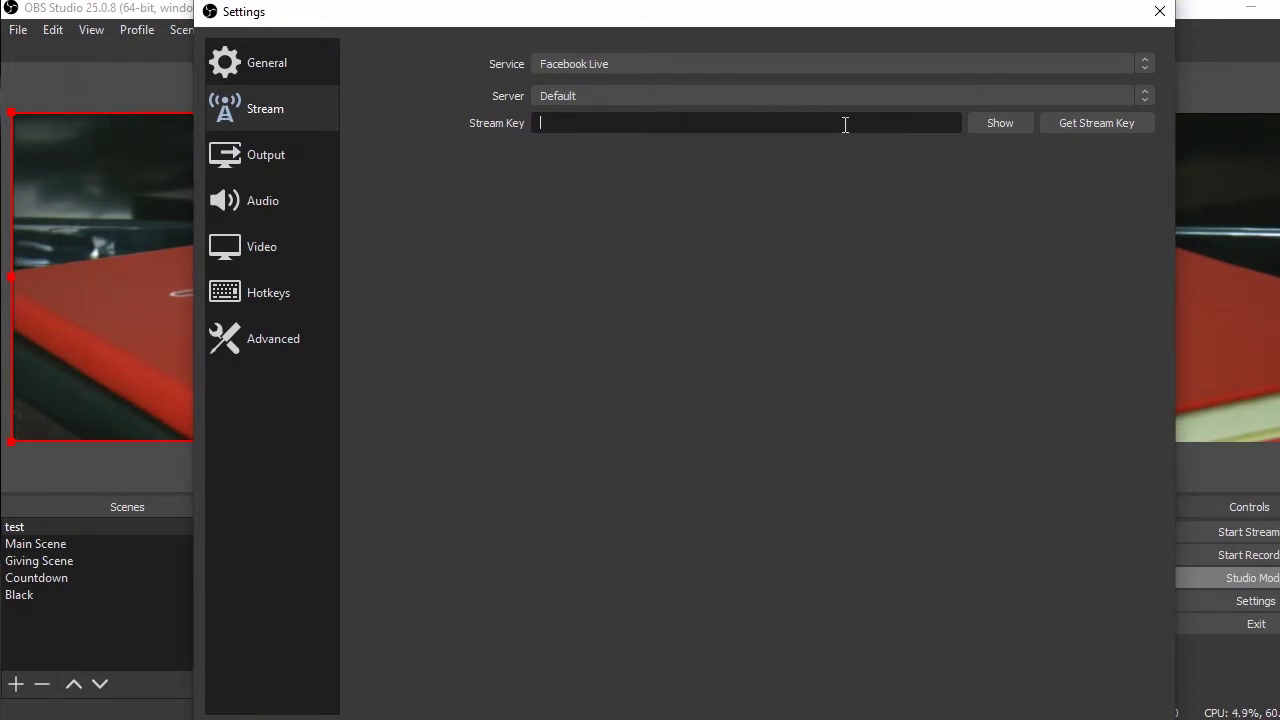
key(ctrl+v)
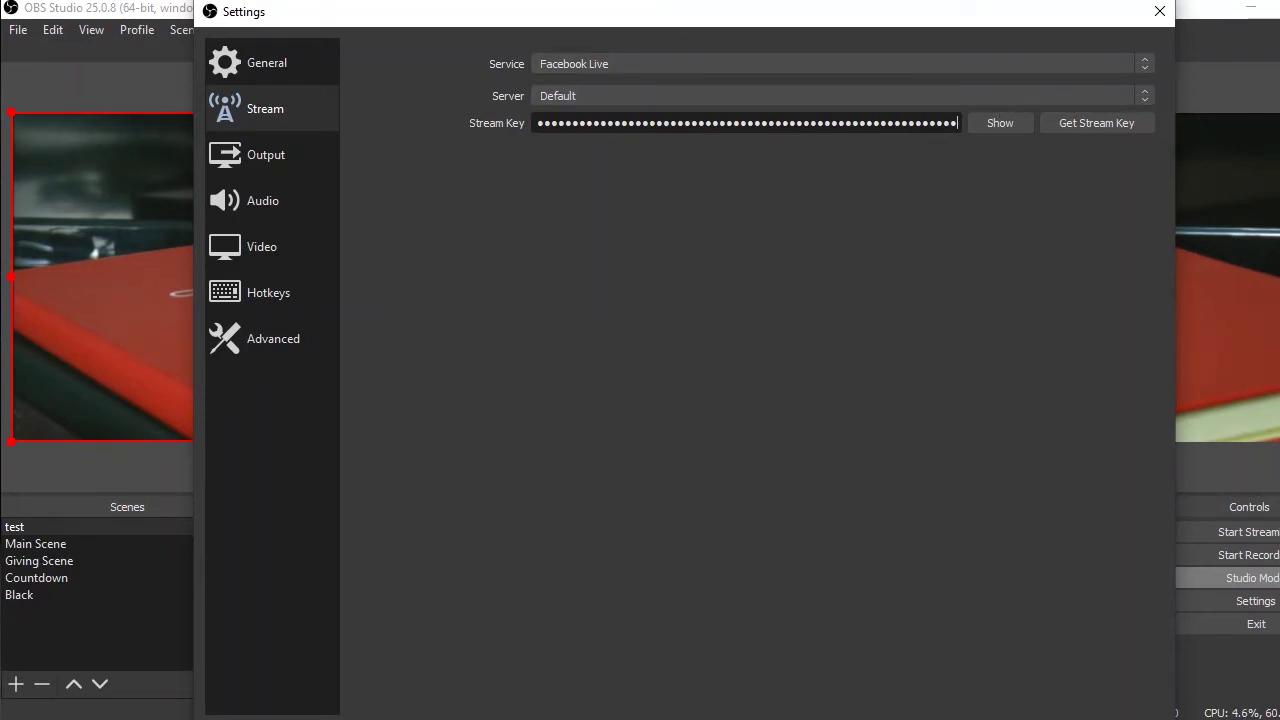
Apply and save the stream settings, then start streaming.
drag(199, 2, 334, 130)
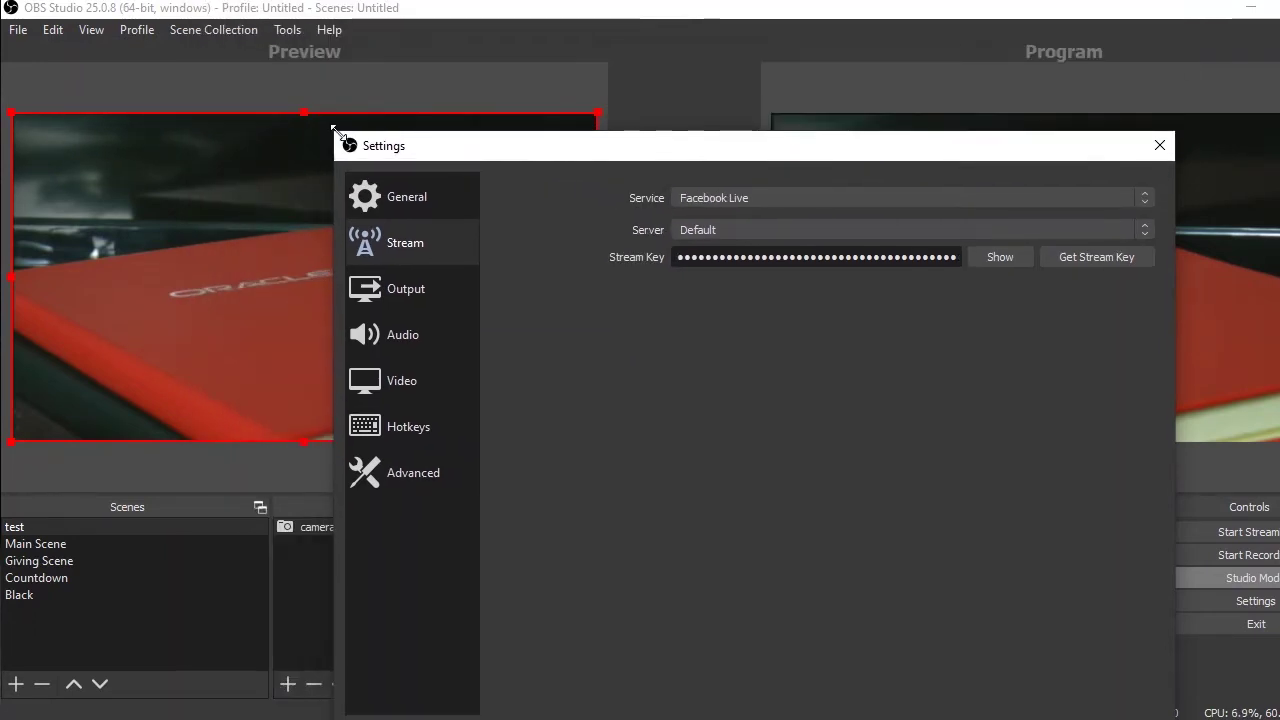
drag(476, 150, 339, 50)
click(993, 628)
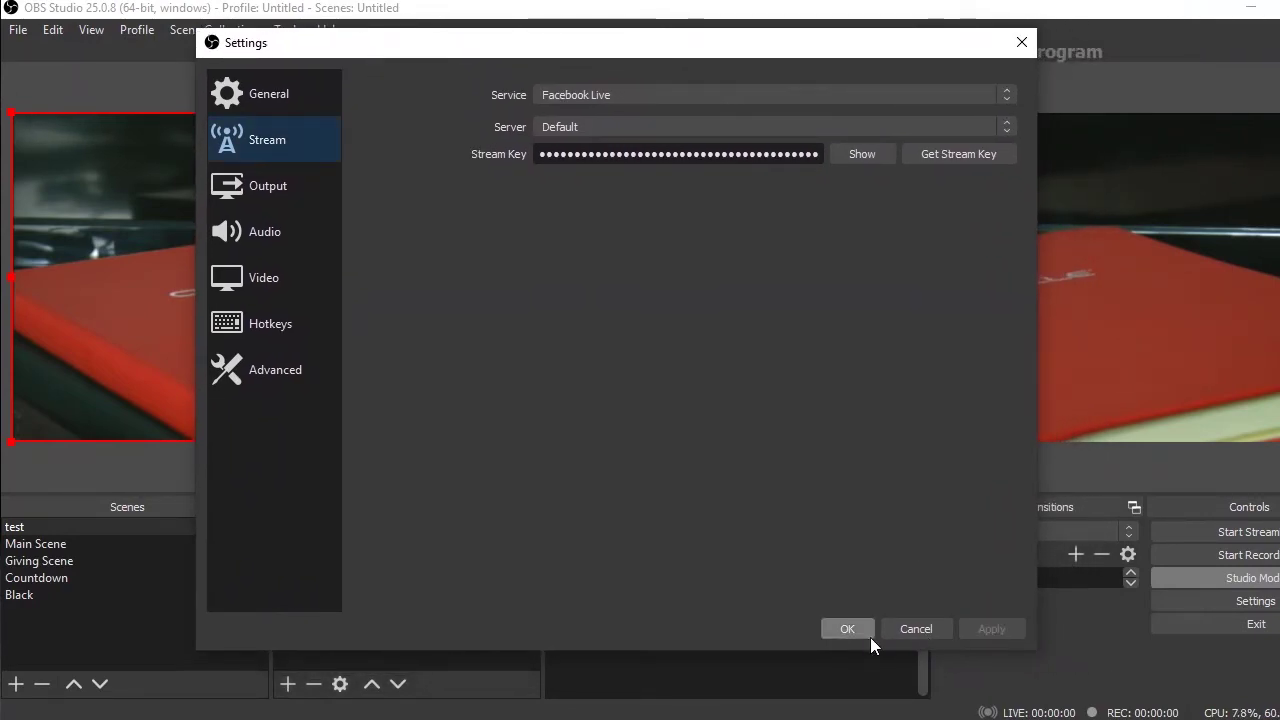
click(847, 629)
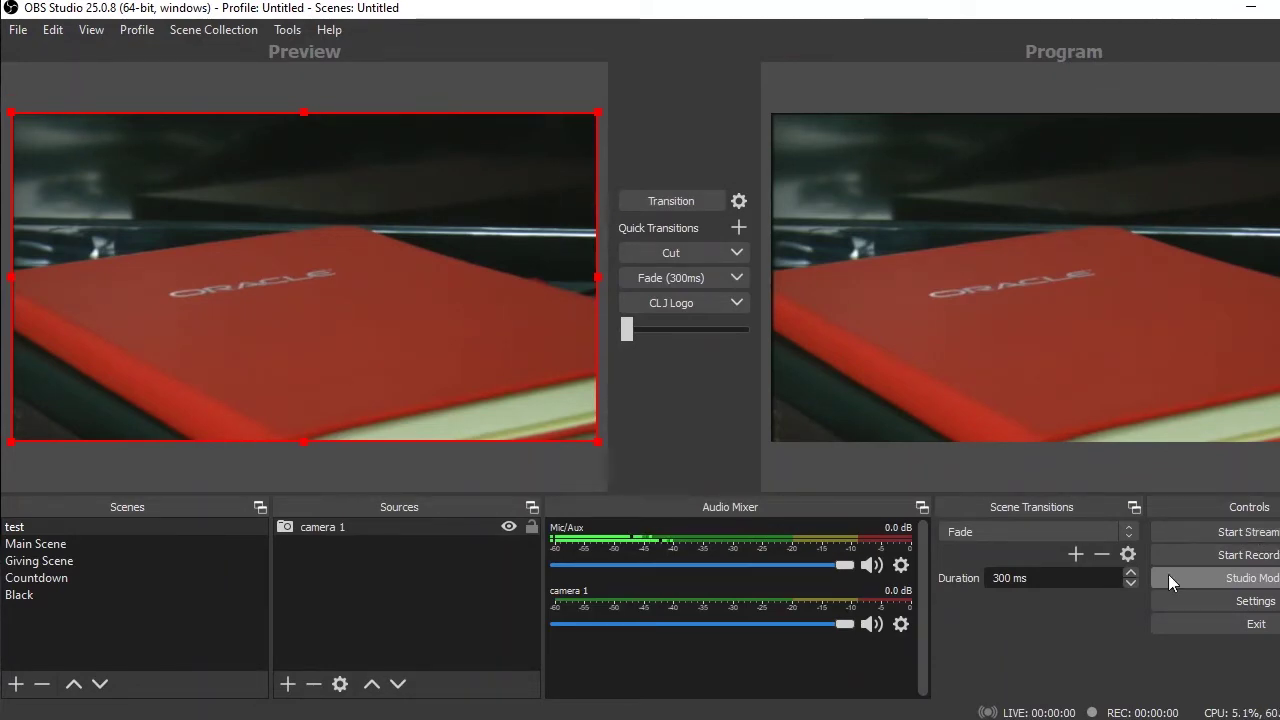
click(1256, 537)
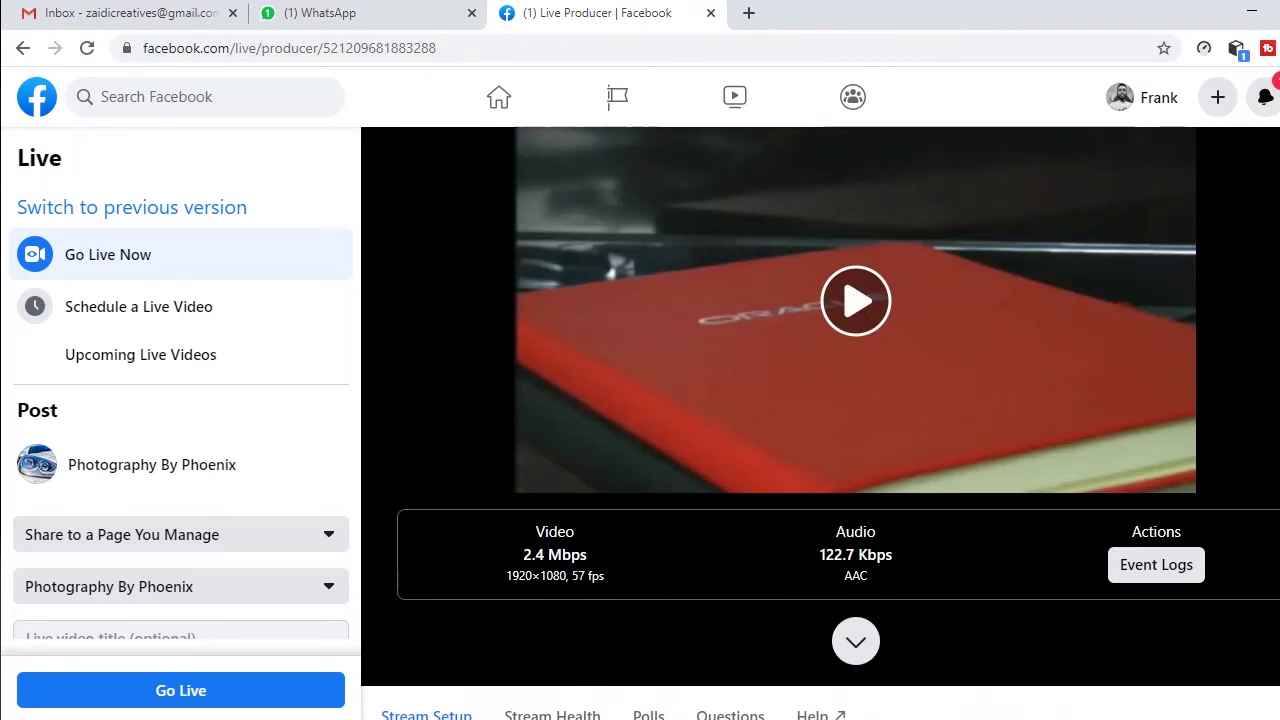
Scroll through Live Producer to check the book camera preview, then select the Live video title field.
scroll(820, 423, down, 5)
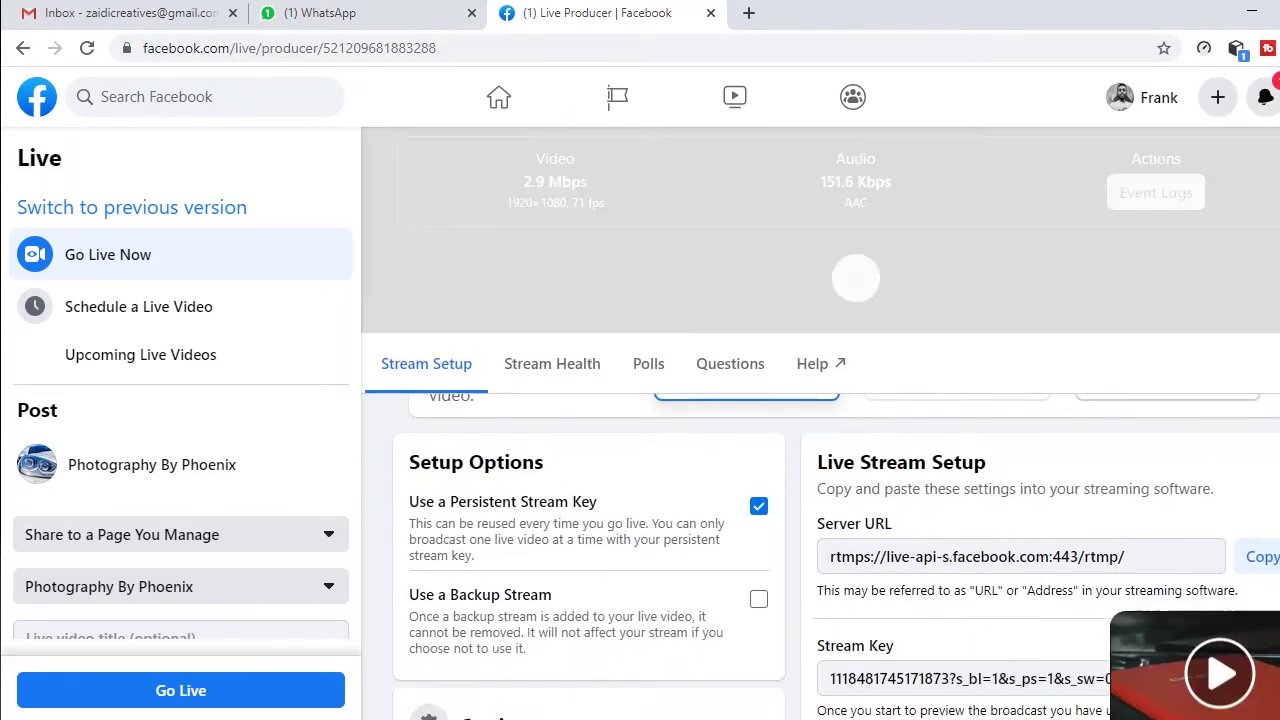
scroll(820, 423, down, 2)
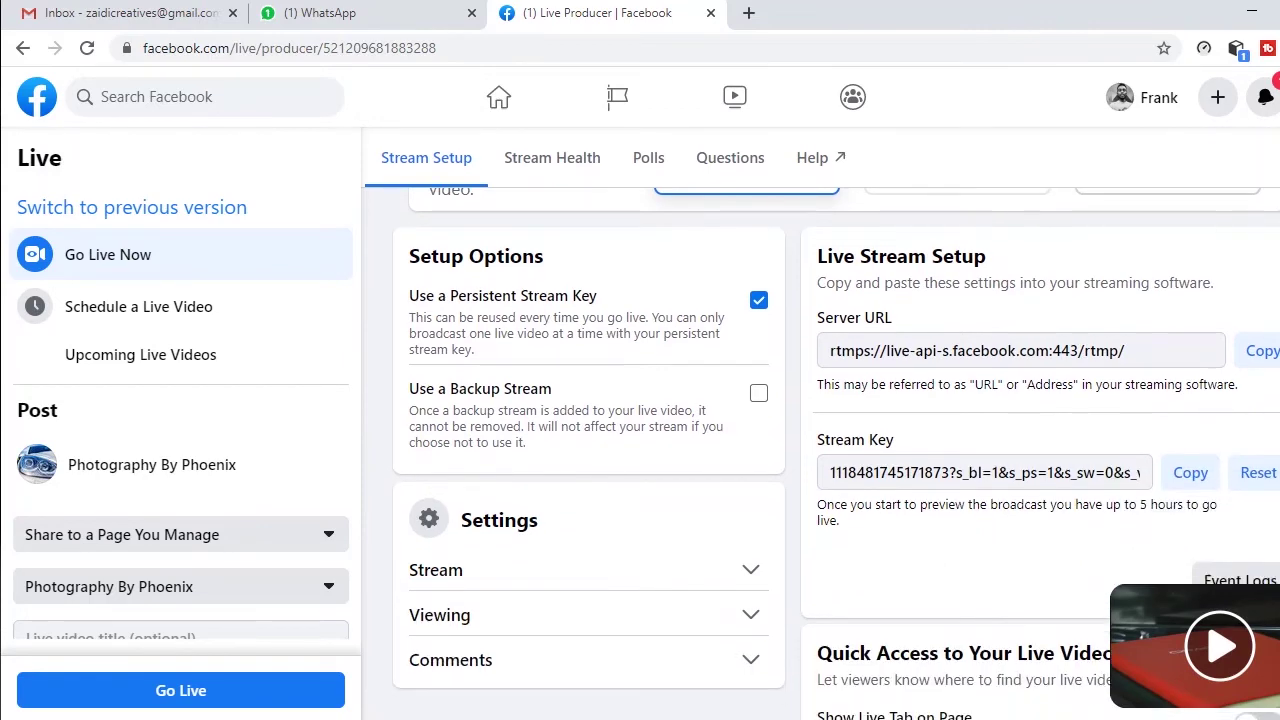
scroll(836, 454, down, 4)
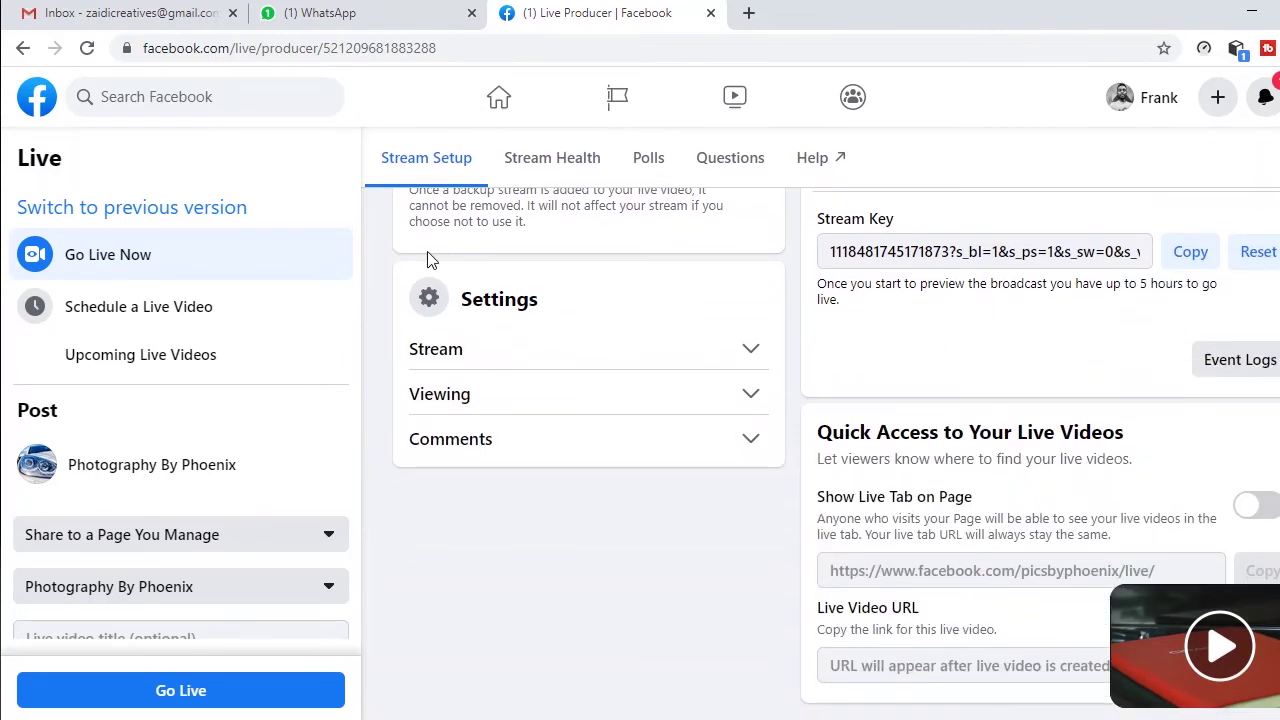
scroll(350, 365, down, 2)
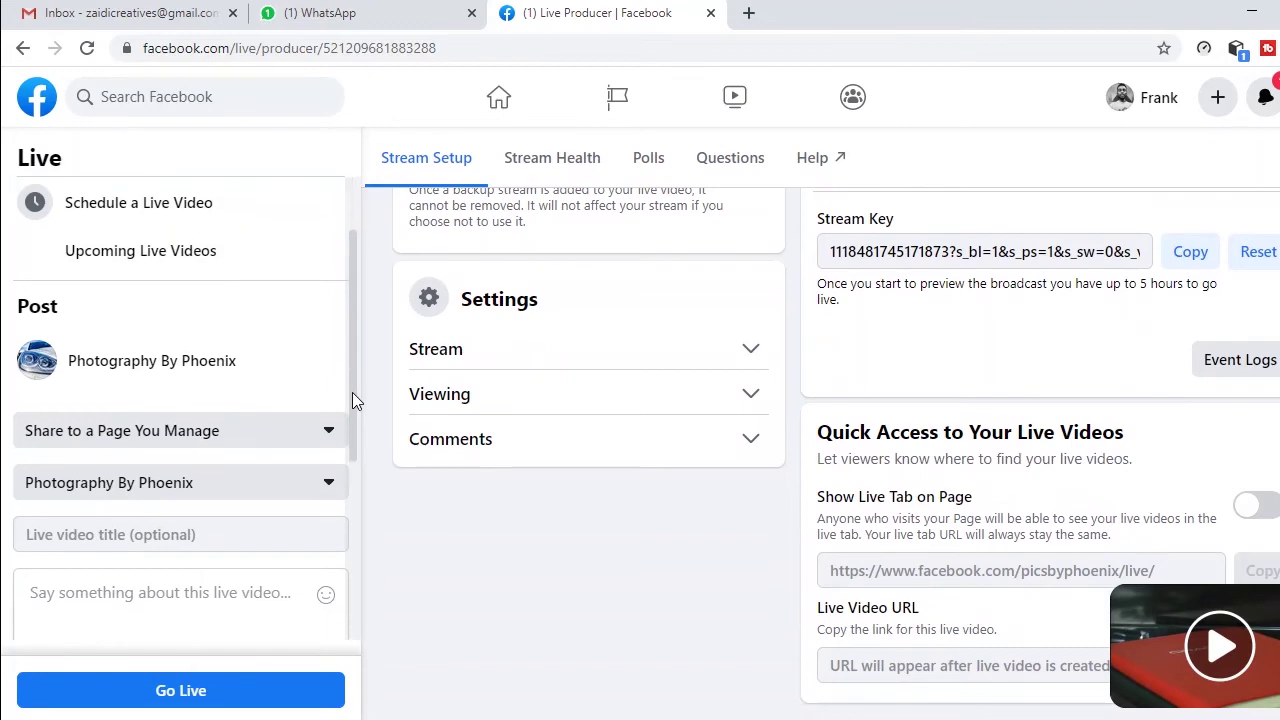
scroll(352, 400, down, 3)
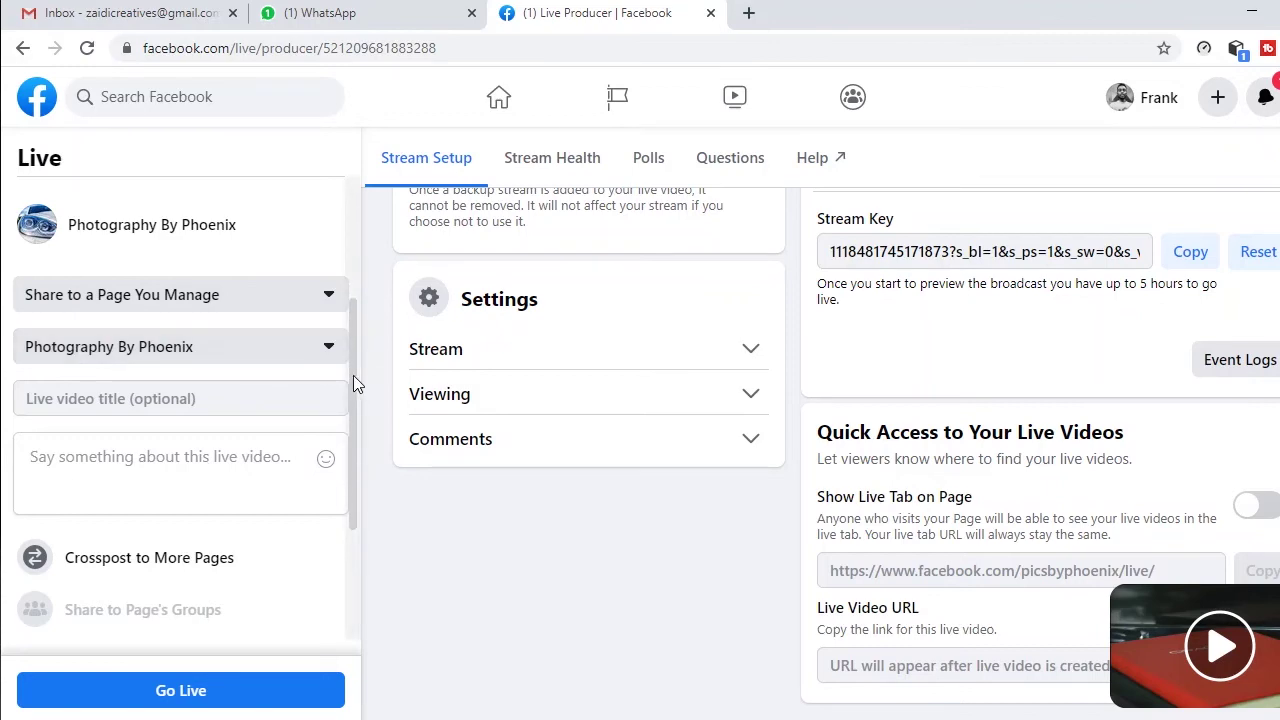
scroll(353, 376, down, 1)
drag(352, 402, 352, 463)
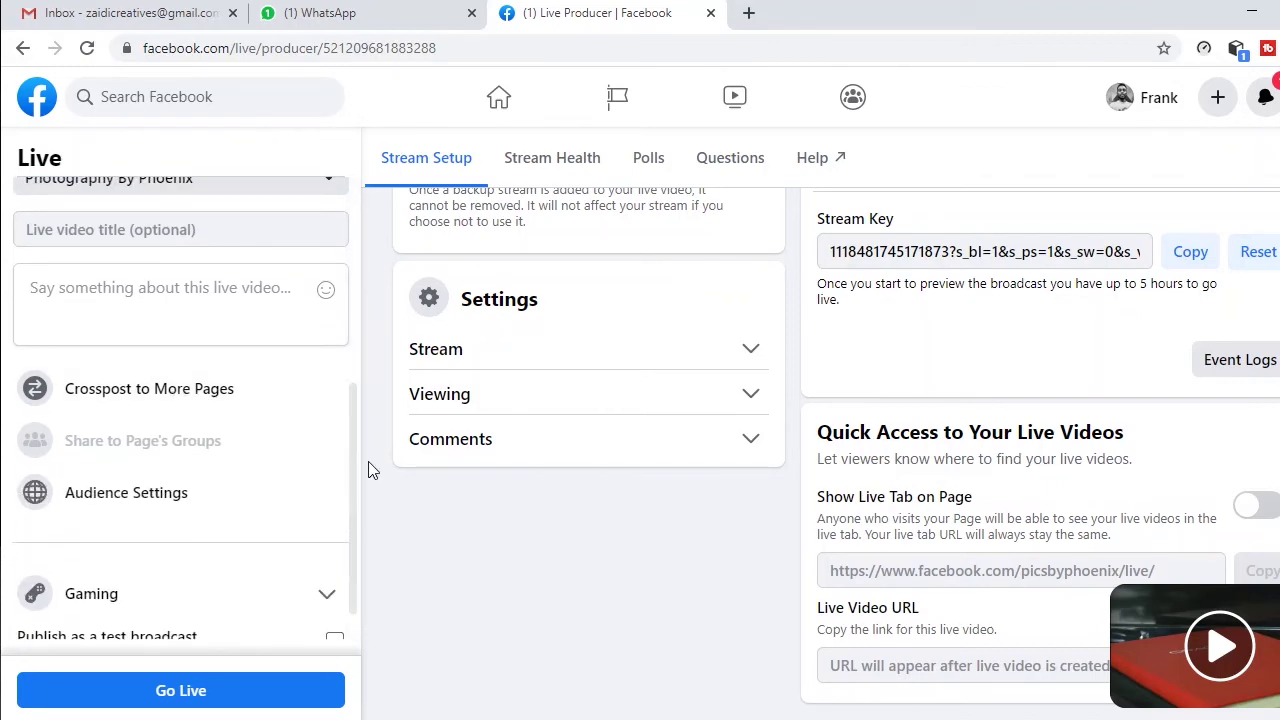
drag(353, 460, 357, 371)
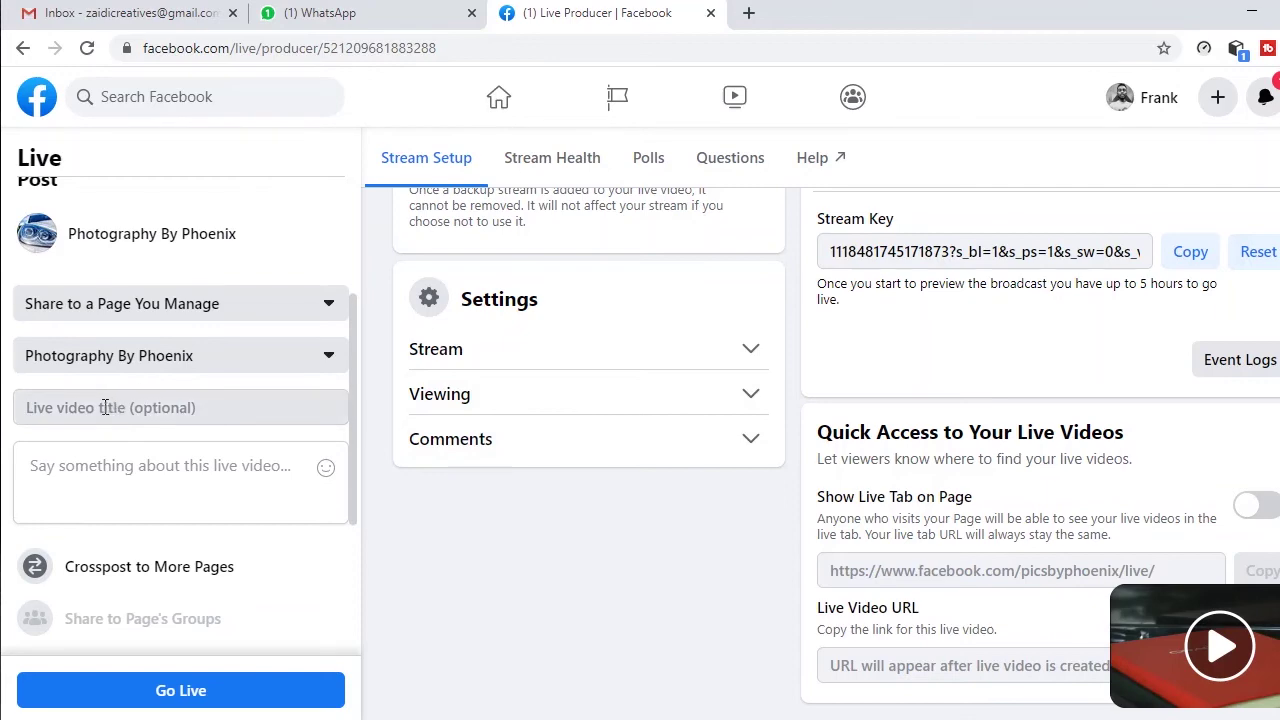
click(135, 408)
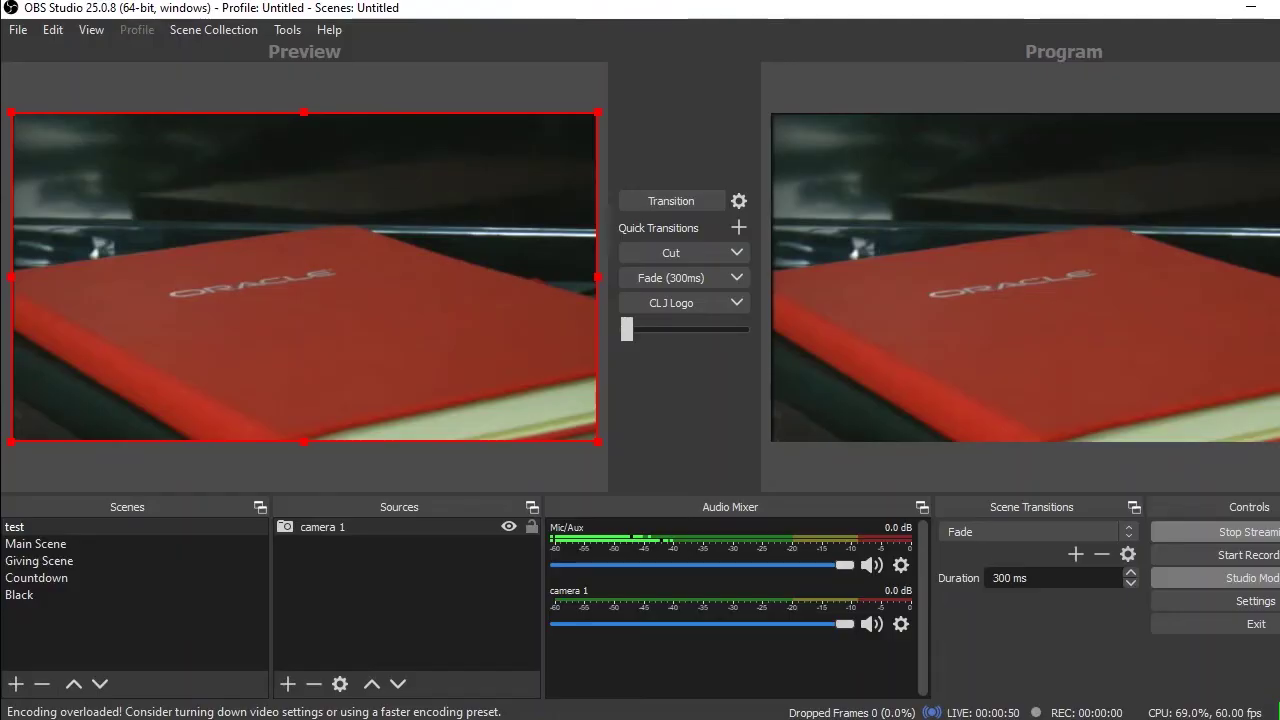
Switch back to OBS Studio to check the LIVE timer and streaming status.
key(alt+Tab)
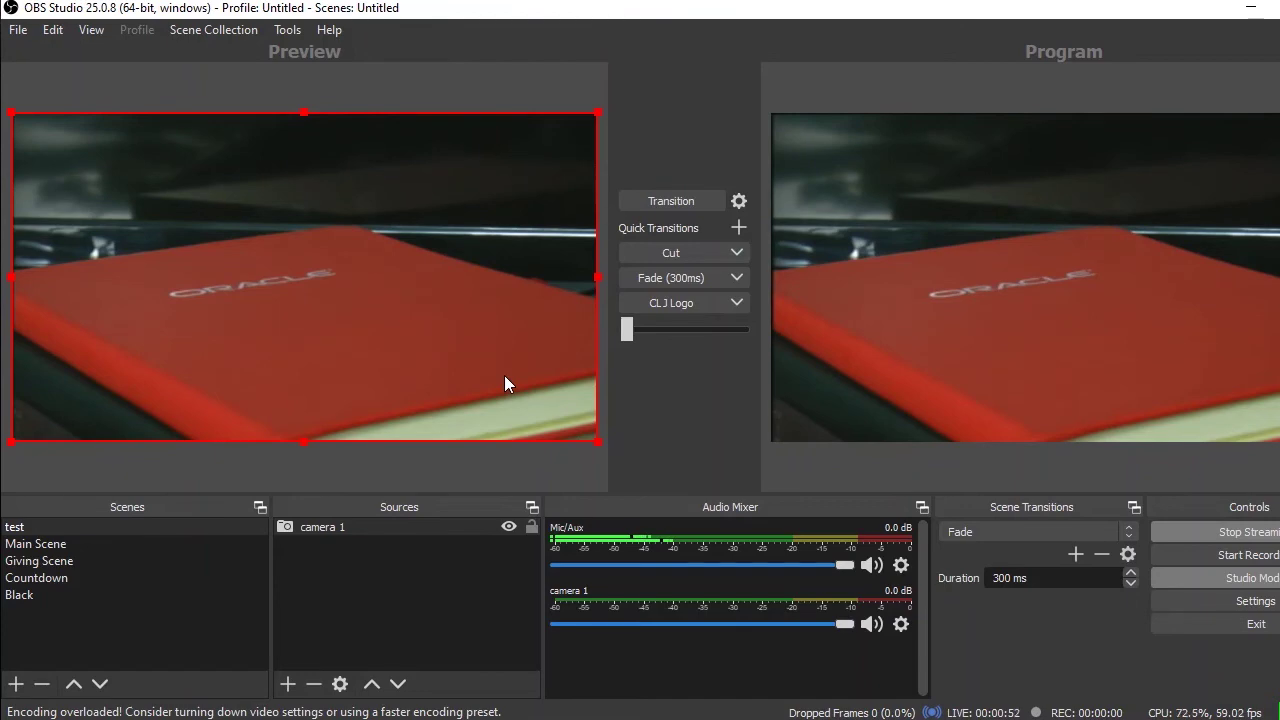